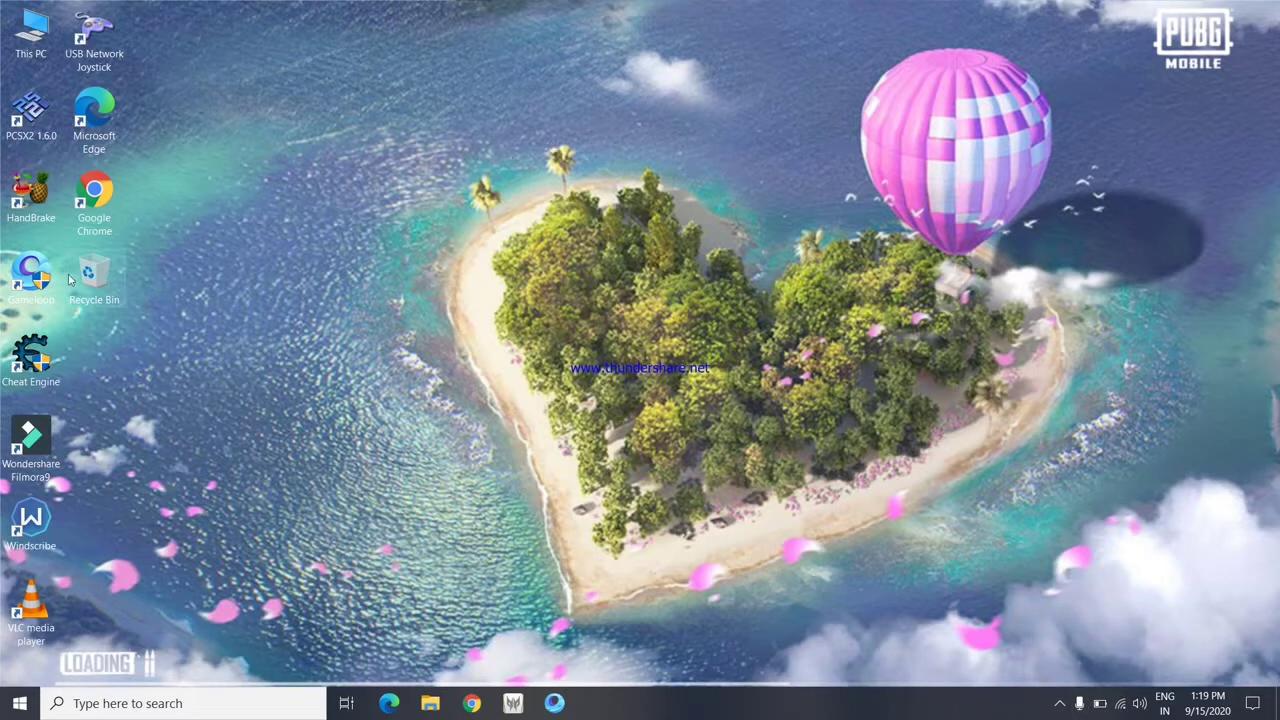
Run Disk Cleanup on the Acer (C:) drive with the preselected file types and permanently delete those files.
double_click(31, 32)
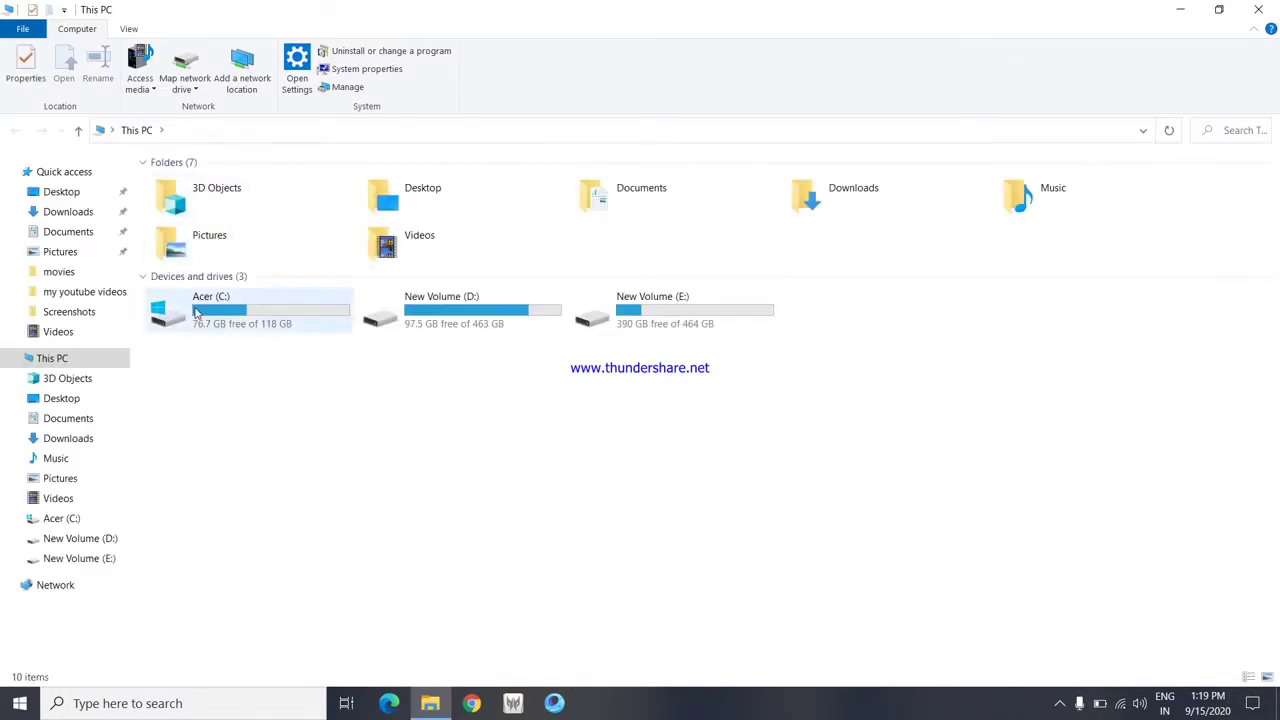
right_click(196, 312)
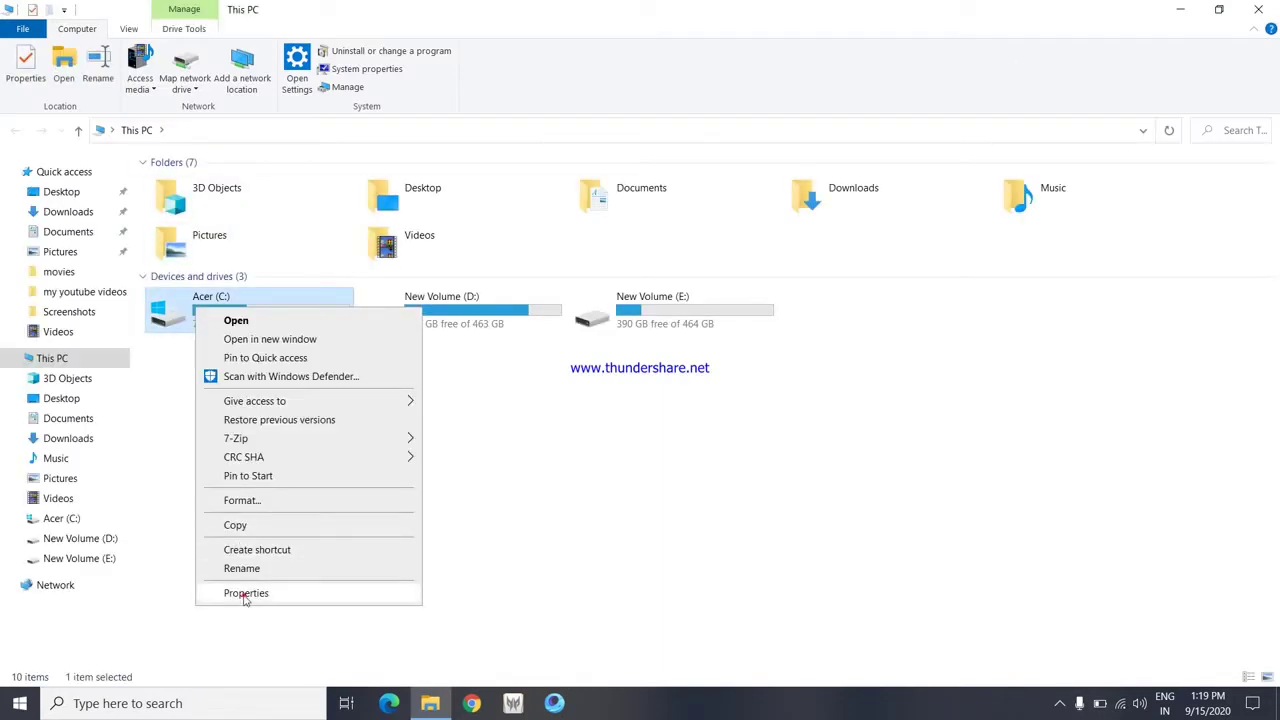
click(245, 593)
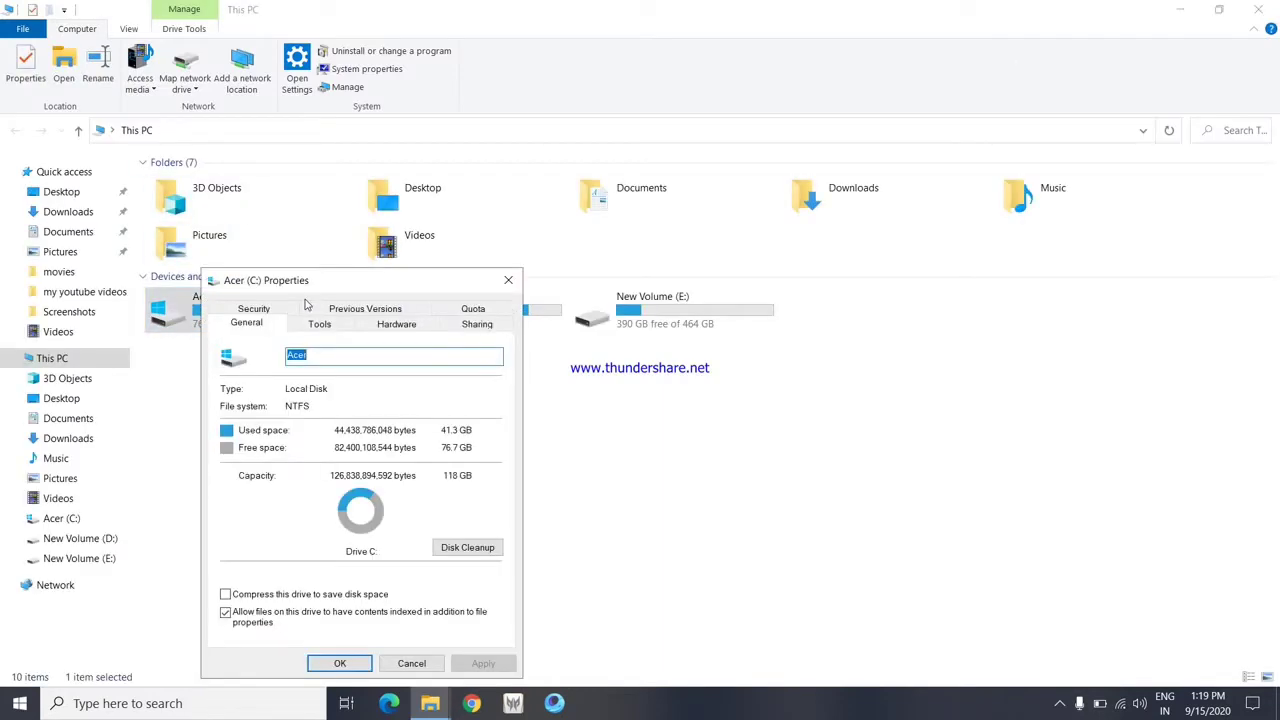
click(467, 547)
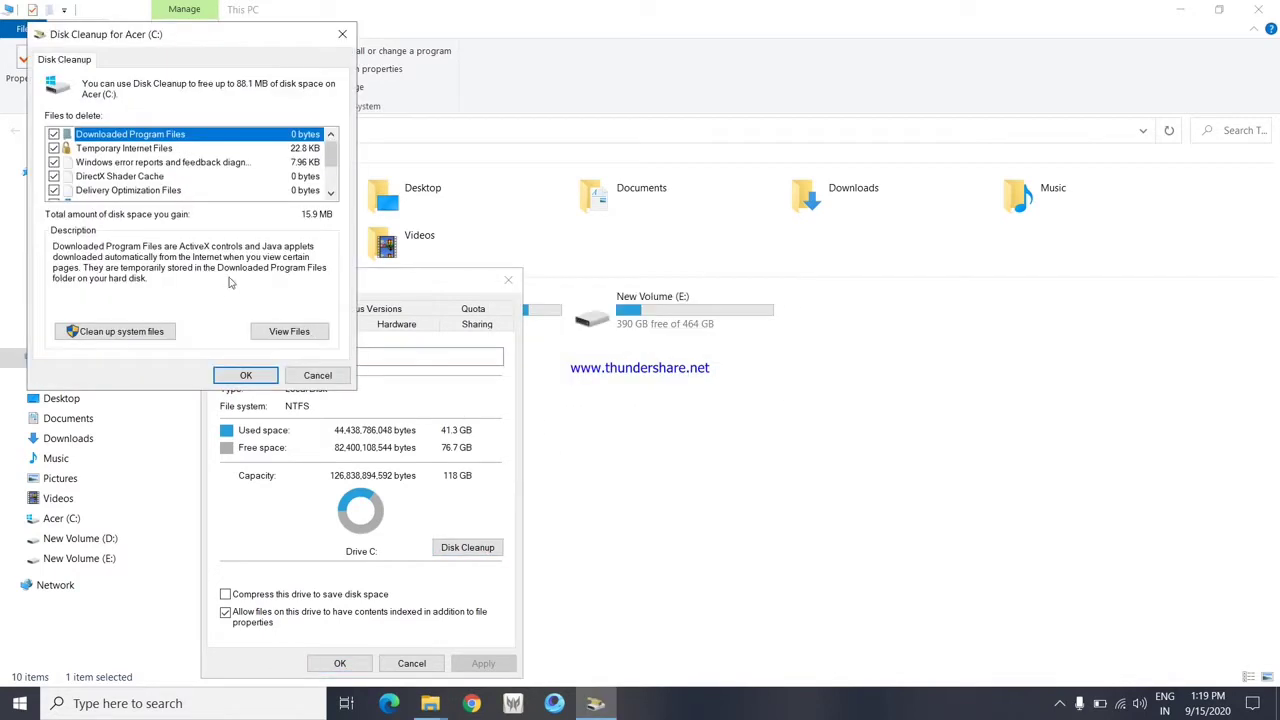
click(335, 168)
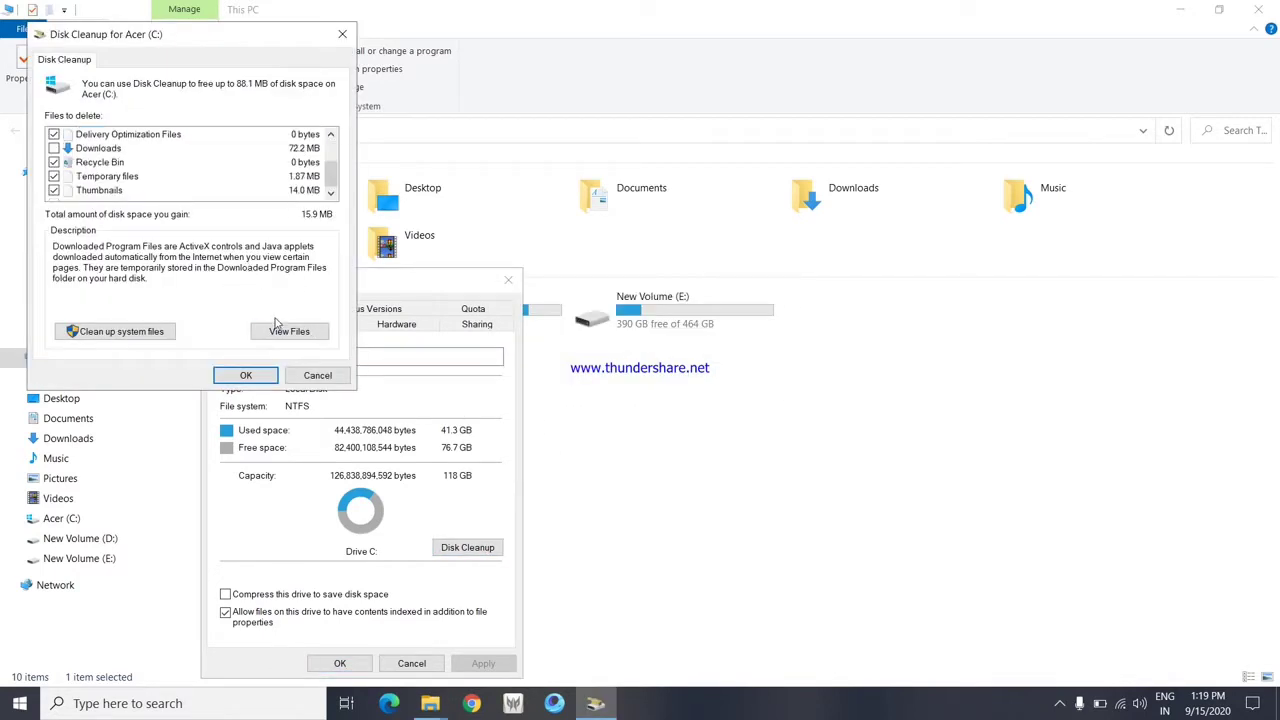
click(247, 374)
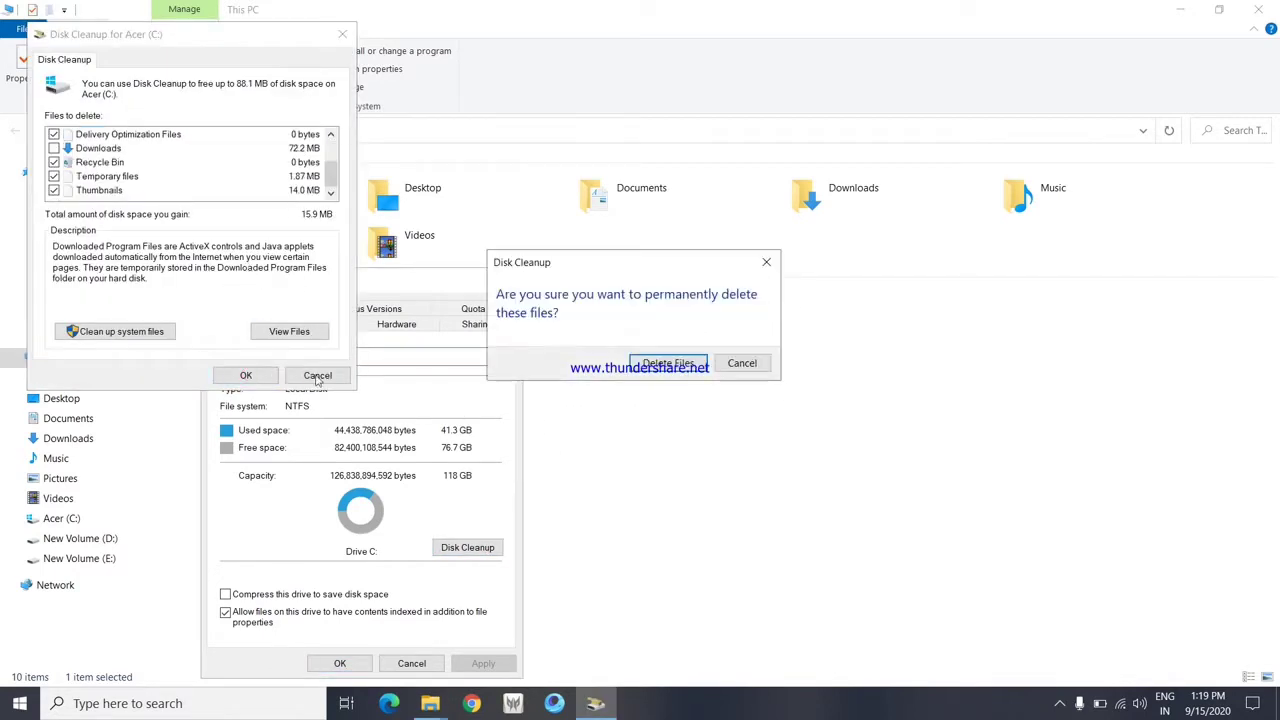
click(668, 363)
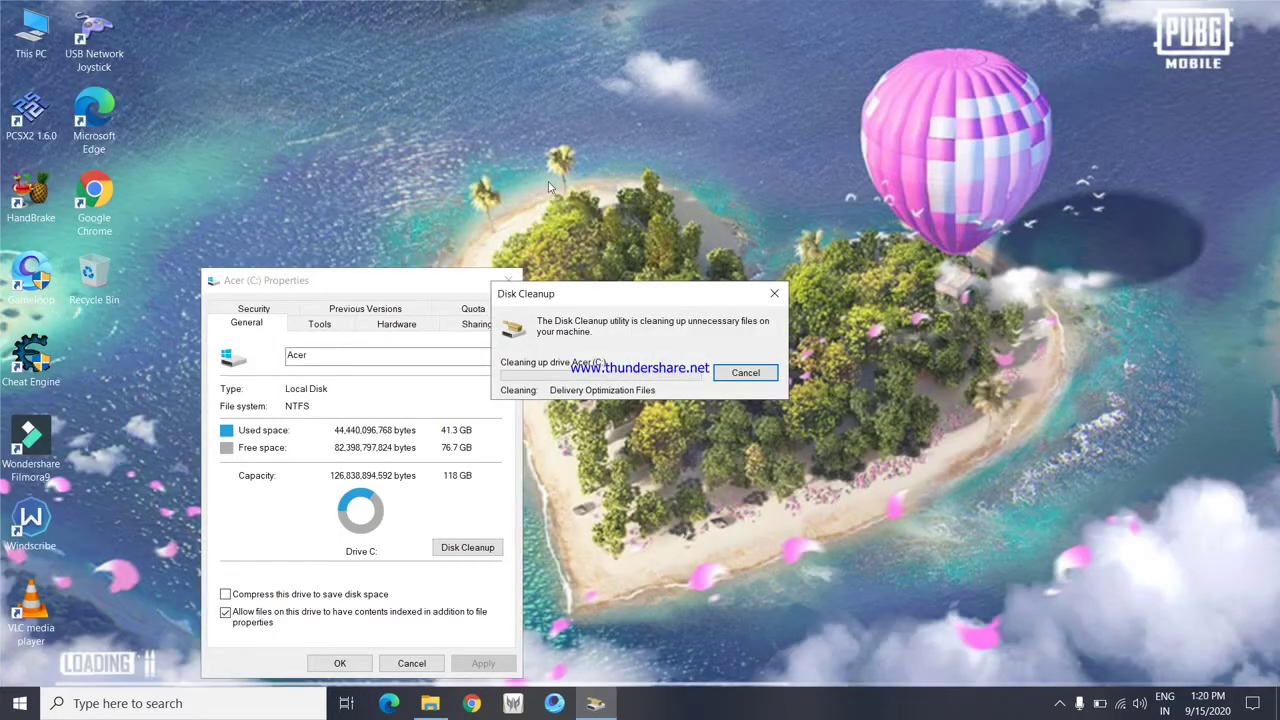
Close the Acer (C:) properties and refresh the desktop several times while the cleanup runs.
right_click(387, 27)
click(455, 75)
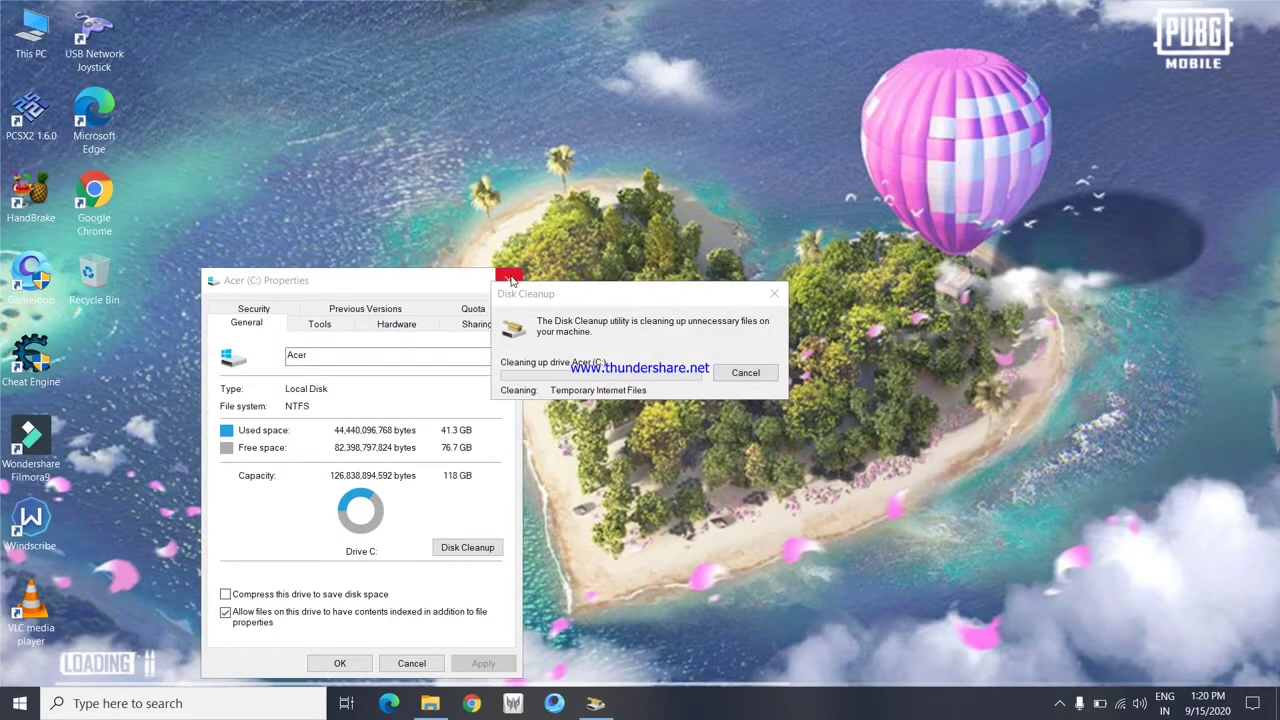
right_click(385, 6)
click(480, 49)
right_click(363, 6)
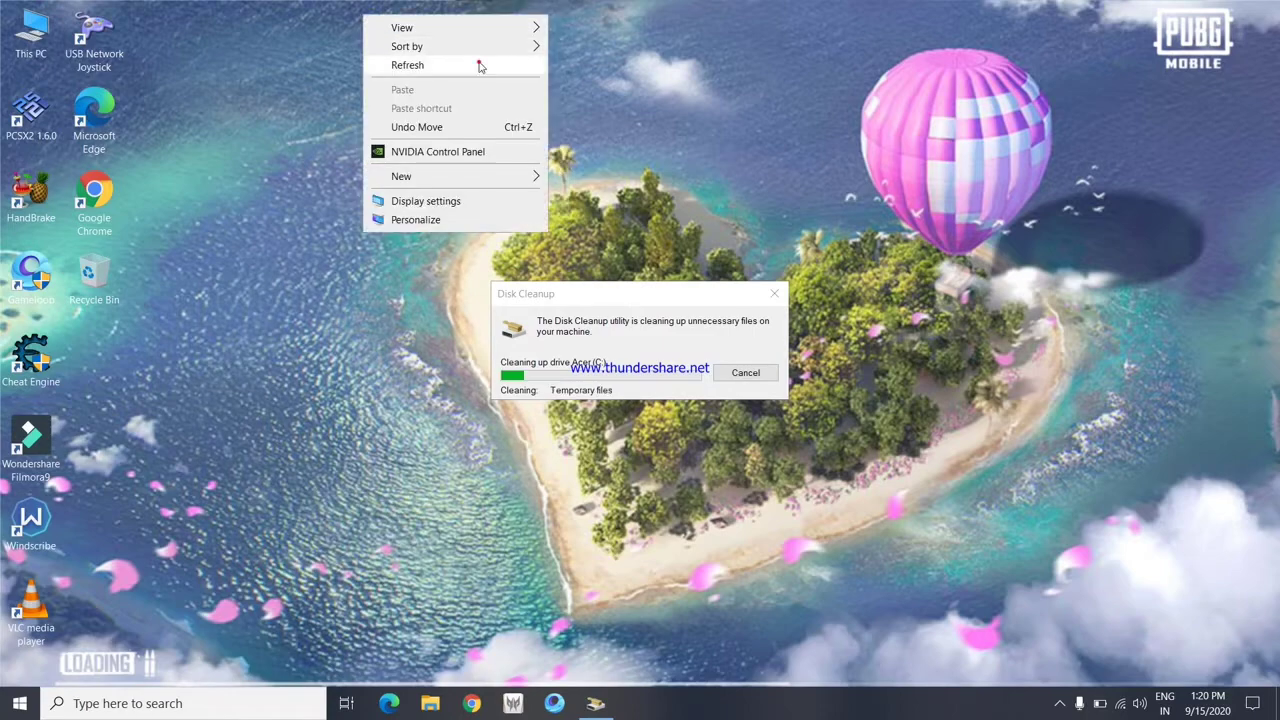
click(479, 62)
Run the "tree" command through the Windows Run prompt.
key(super+r)
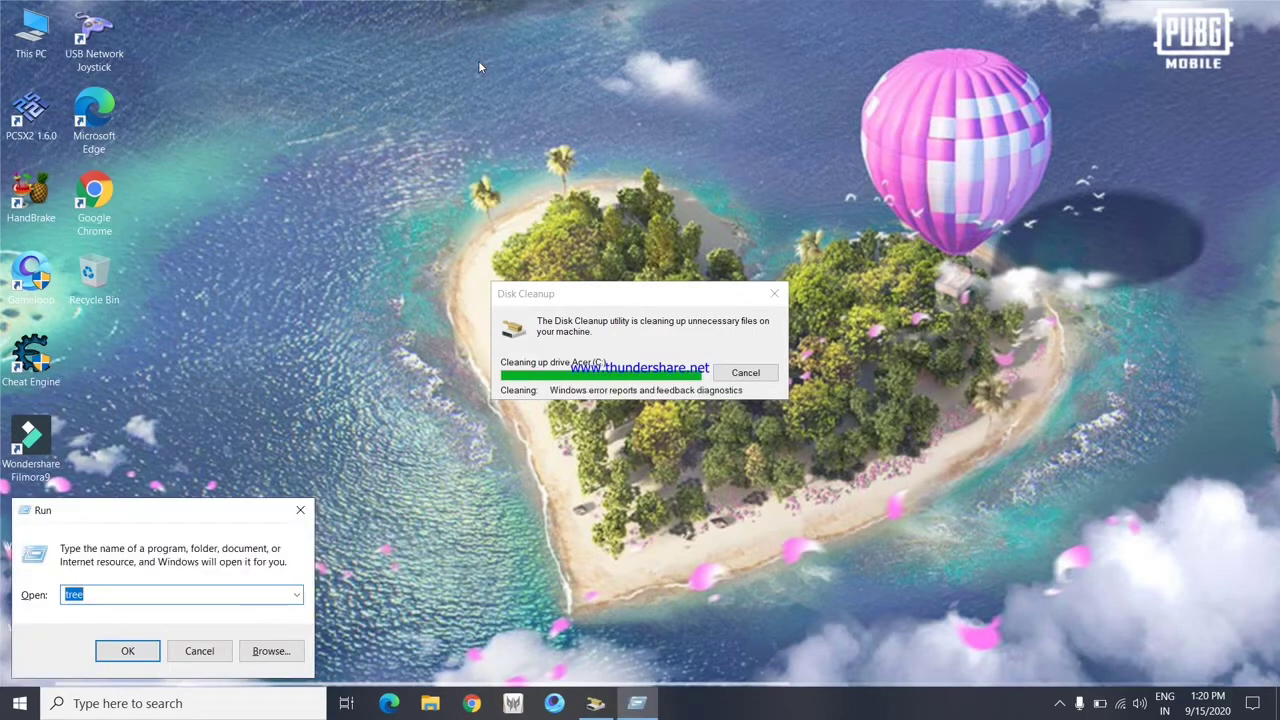
key(Return)
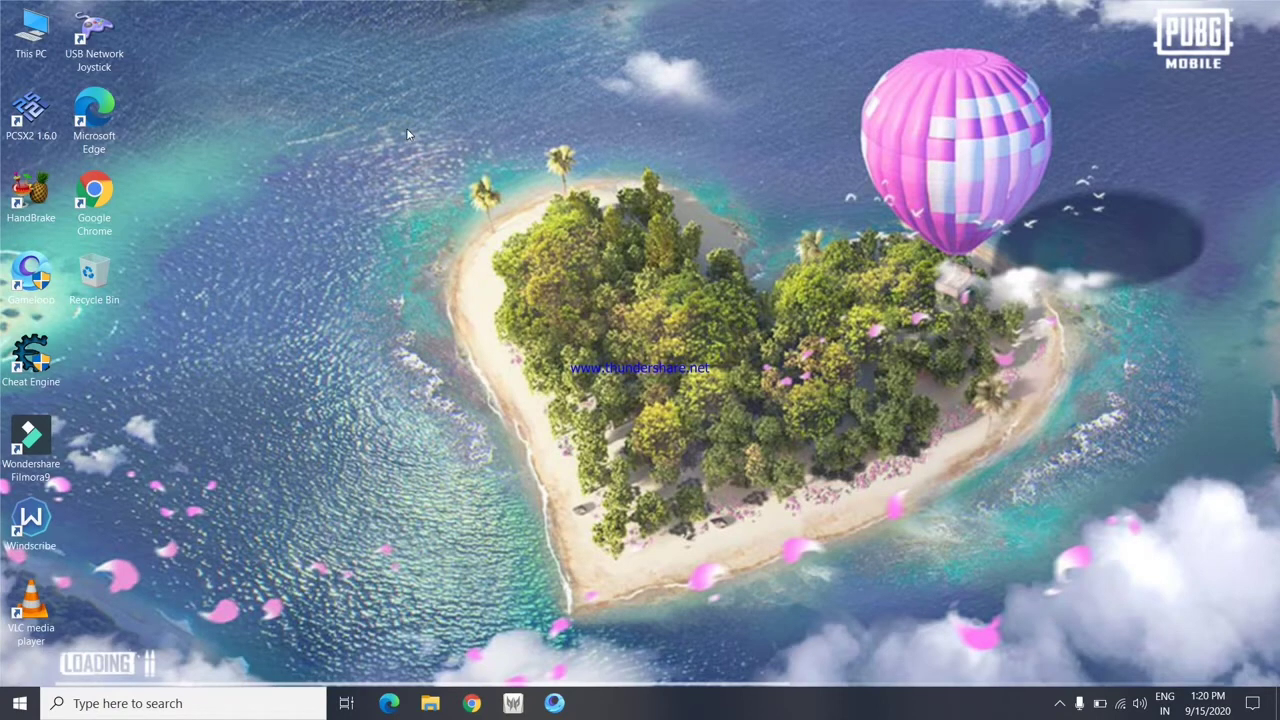
Open the Windows prefetch folder by running "prefetch".
key(super+r)
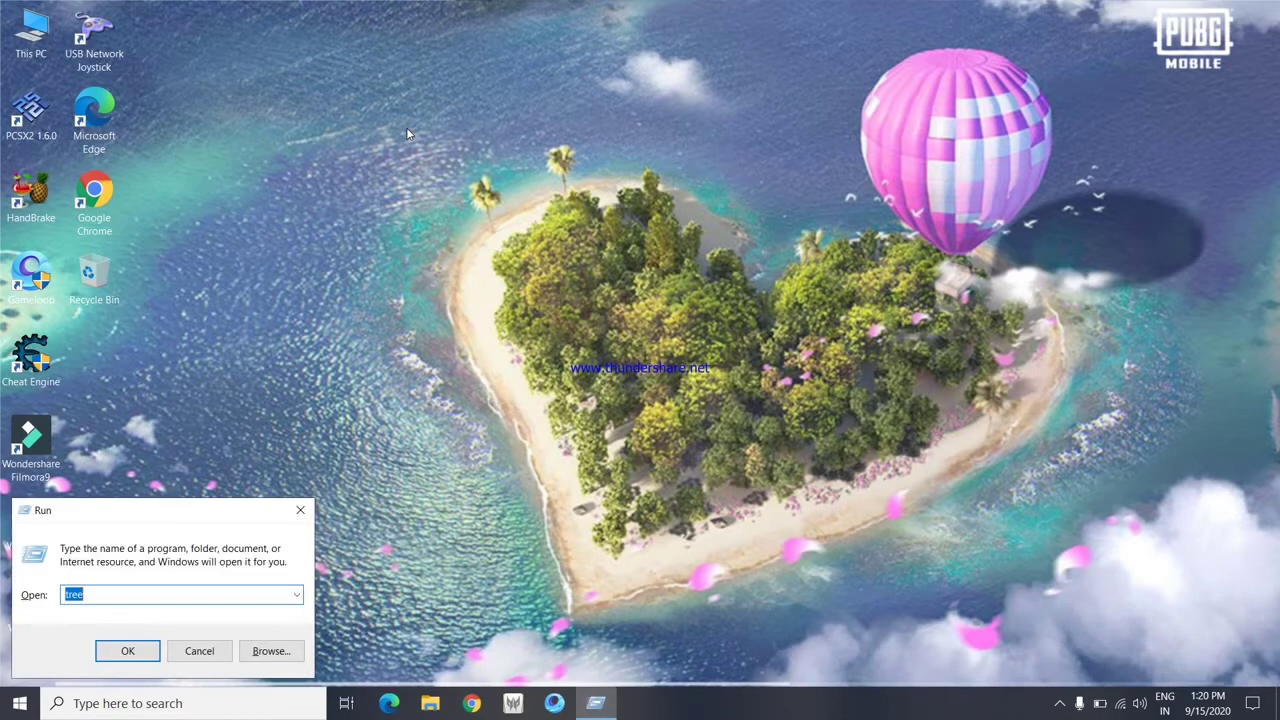
text(p)
key(Down)
key(Down)
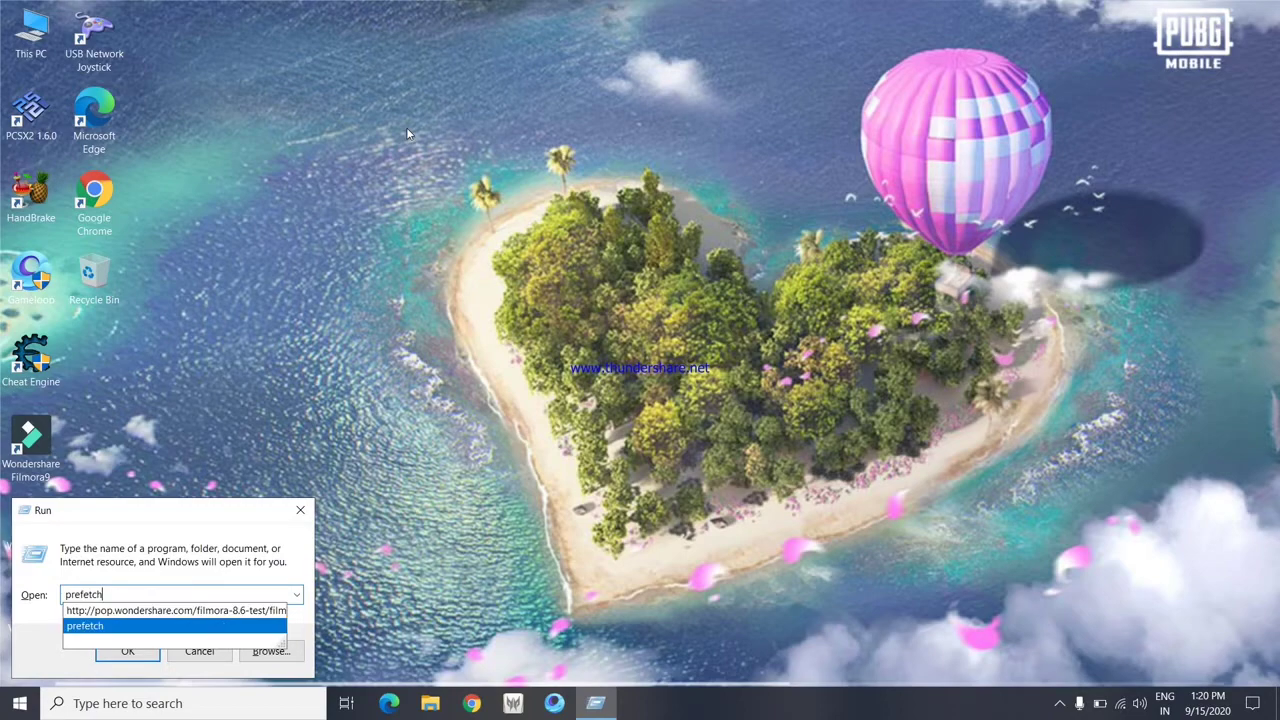
key(Return)
Delete all files in the prefetch folder and close its window.
key(ctrl+a)
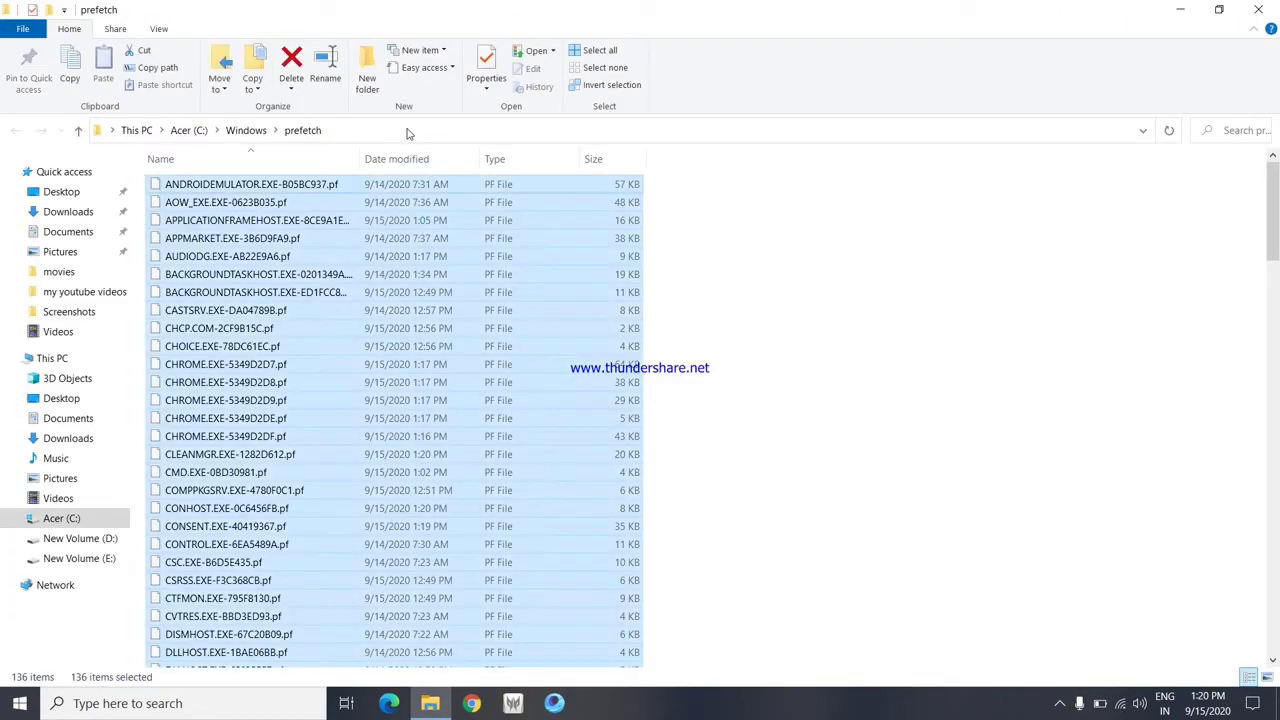
click(291, 72)
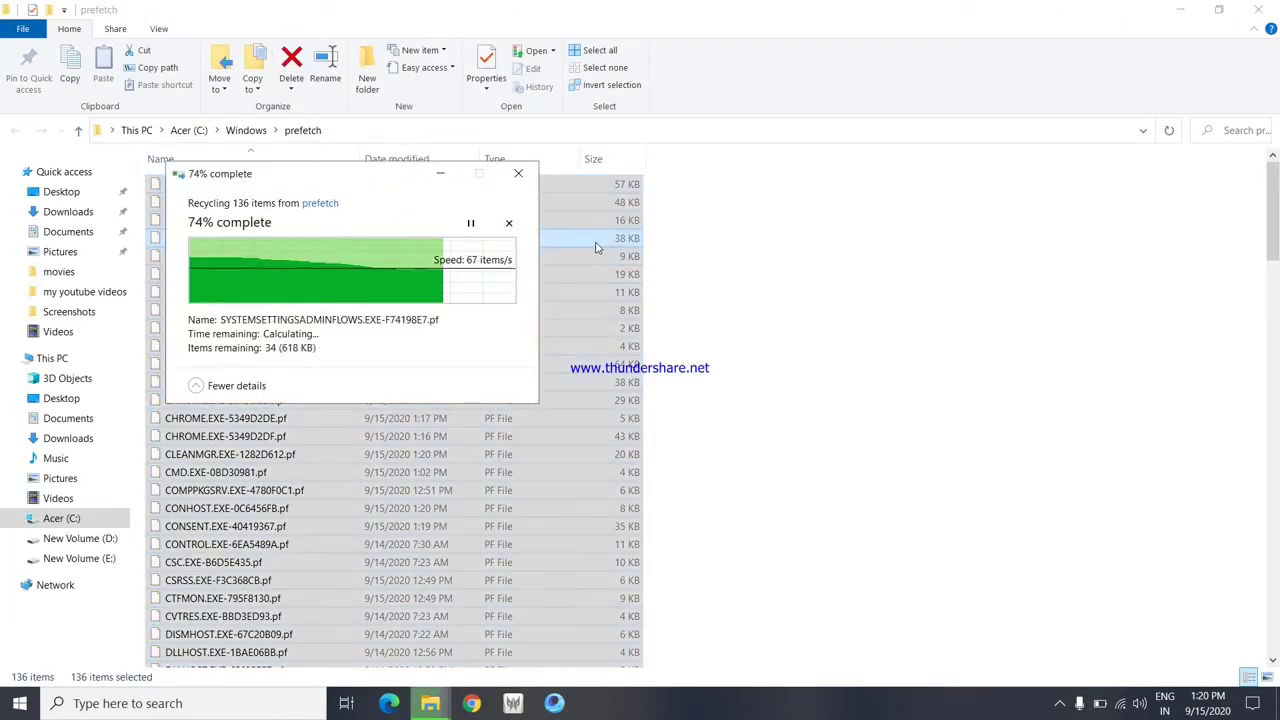
click(414, 343)
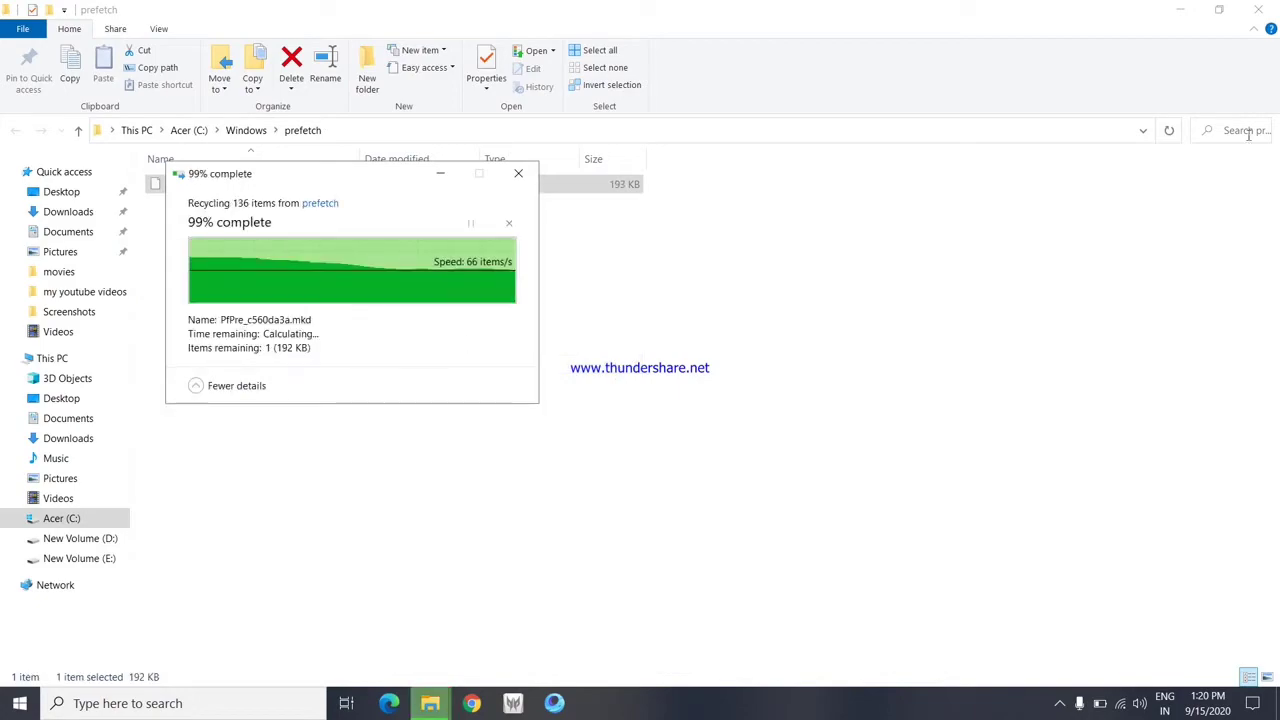
click(1258, 9)
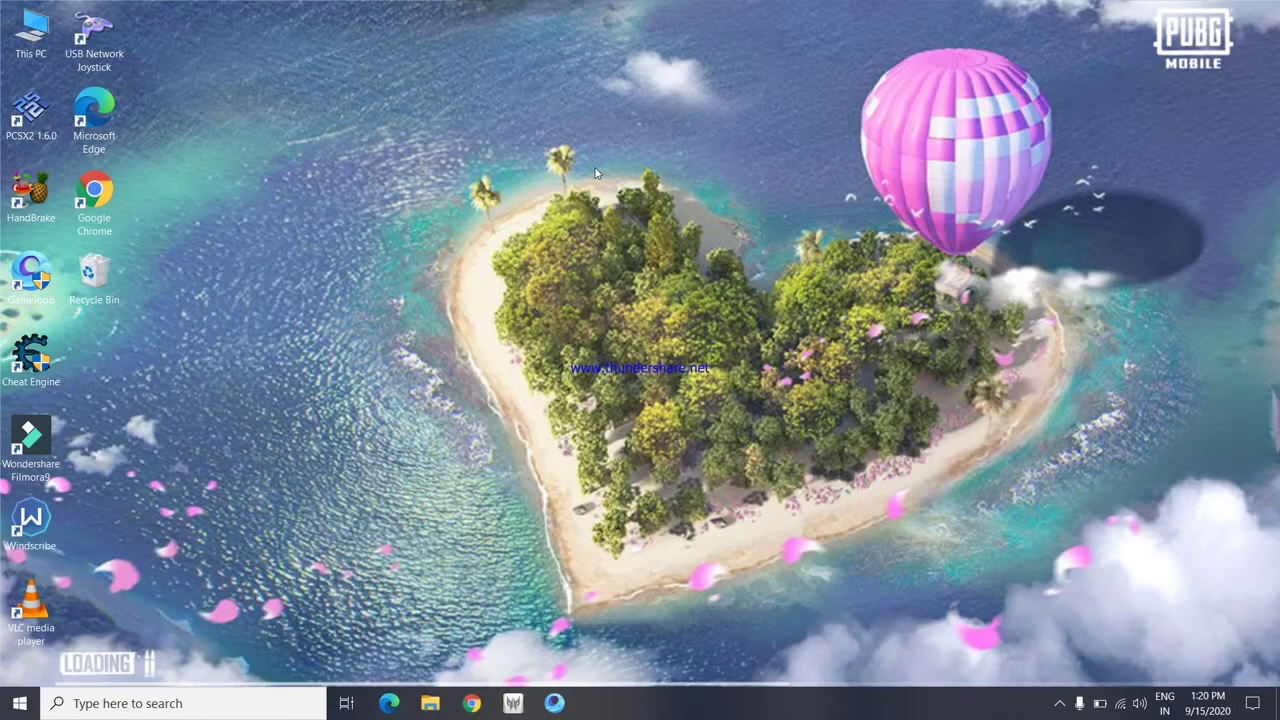
Open the Windows TEMP folder by running "temp".
key(super+r)
text(t)
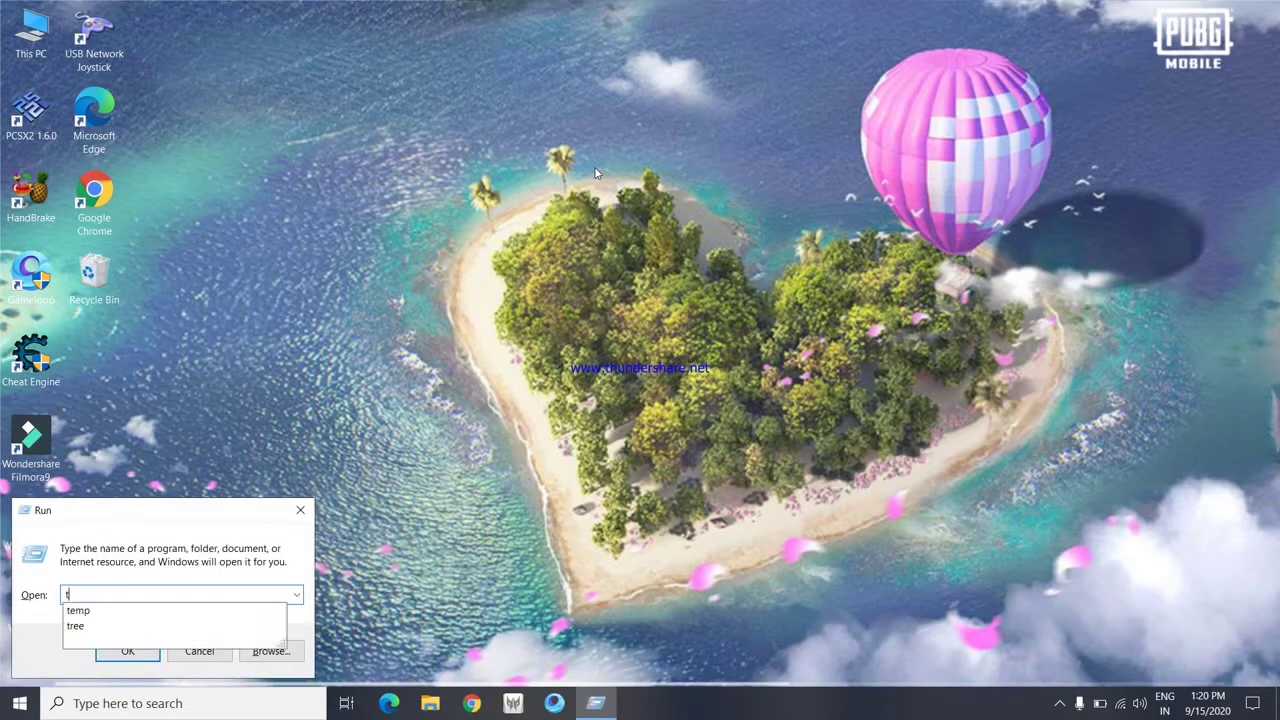
text(emp)
key(Return)
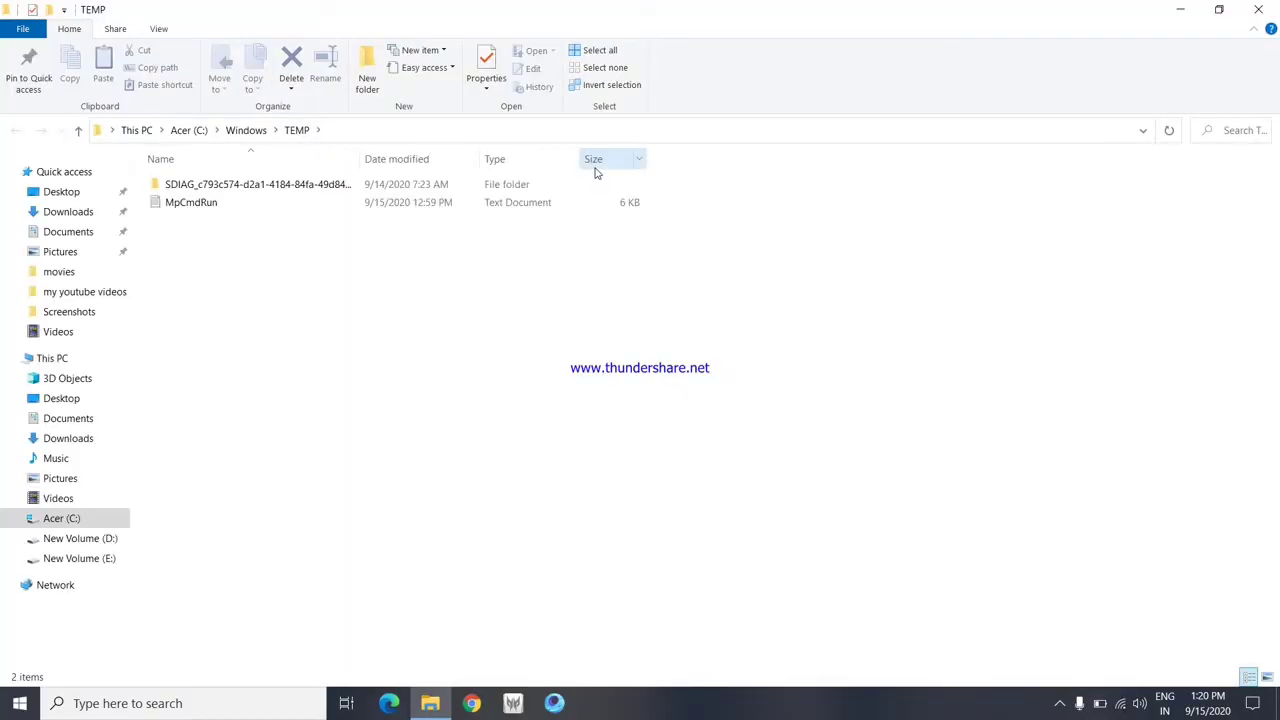
Delete everything in the Windows TEMP folder, granting administrator permission for all current items.
key(ctrl+a)
key(Delete)
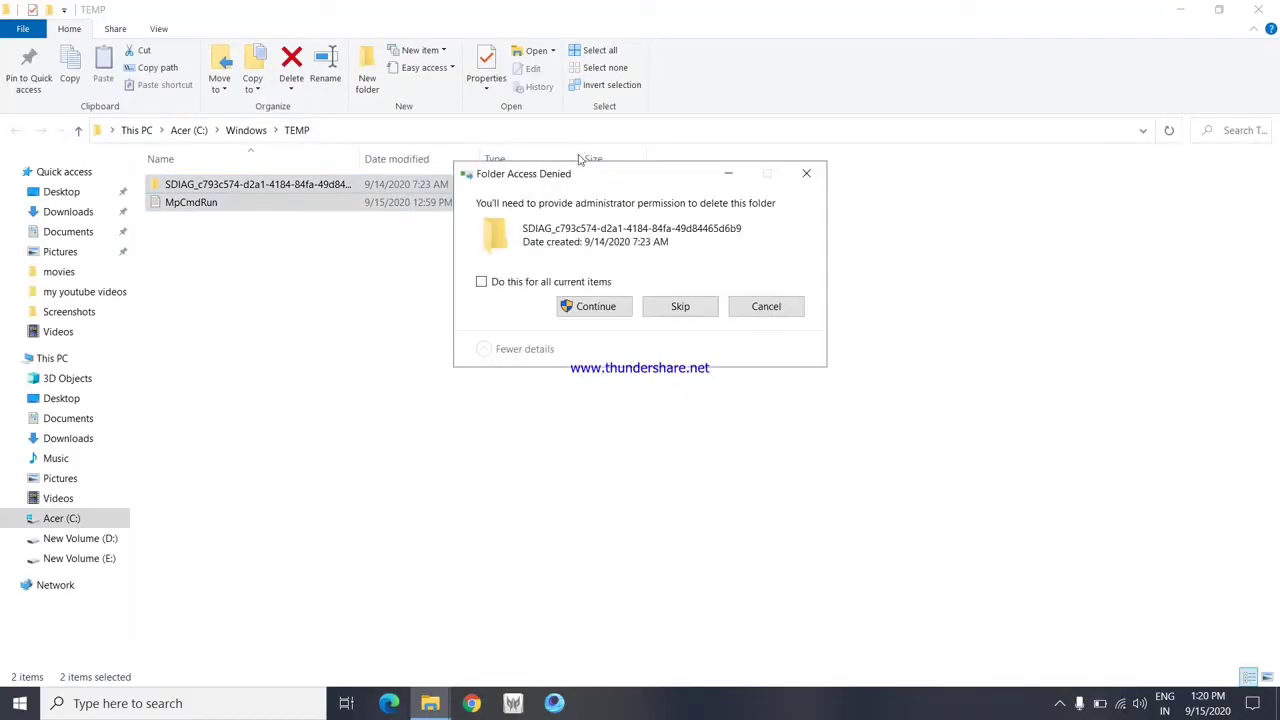
click(590, 281)
click(591, 300)
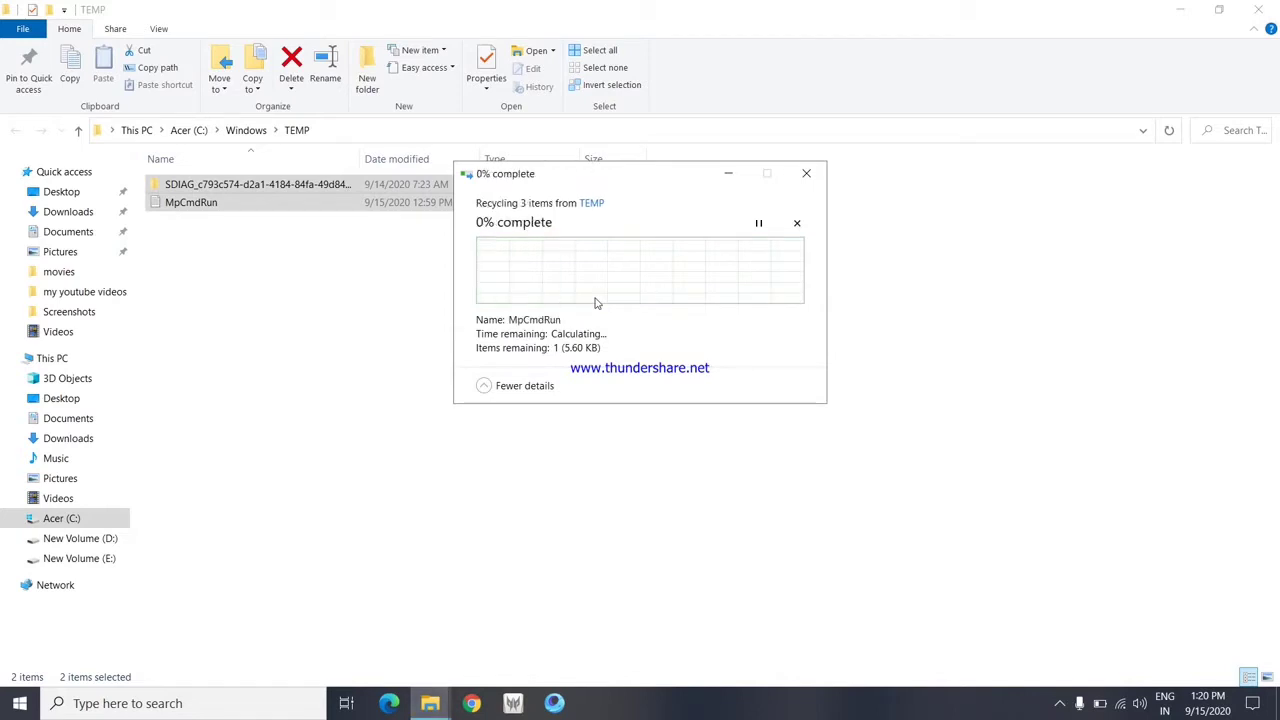
click(576, 291)
click(594, 316)
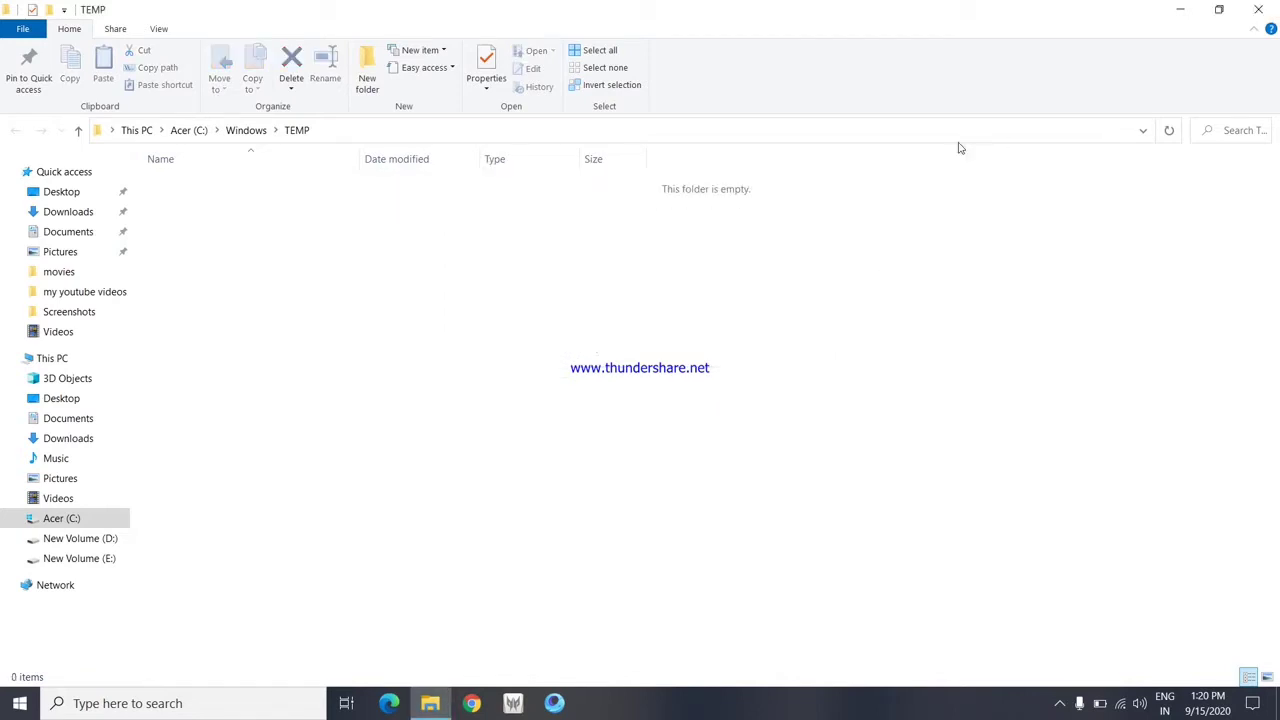
Open the user account's local Temp folder by running "%temp%".
key(super+r)
text(%)
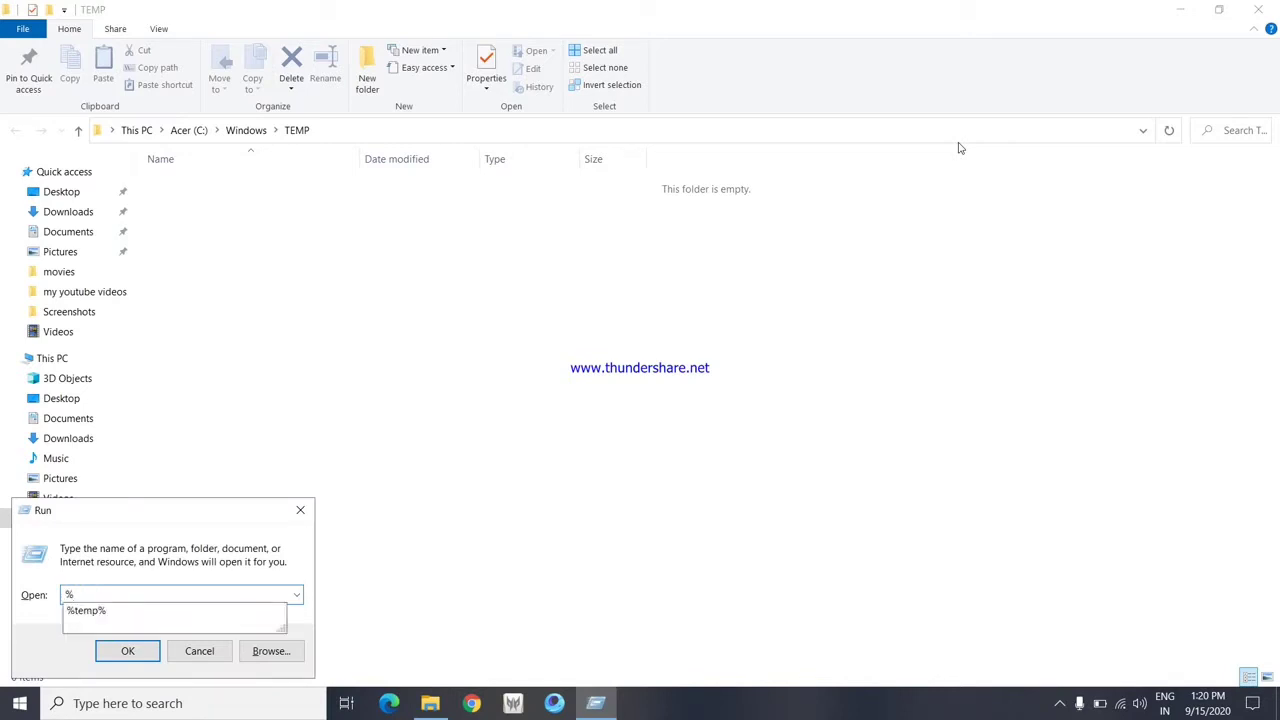
text(temp%)
key(Return)
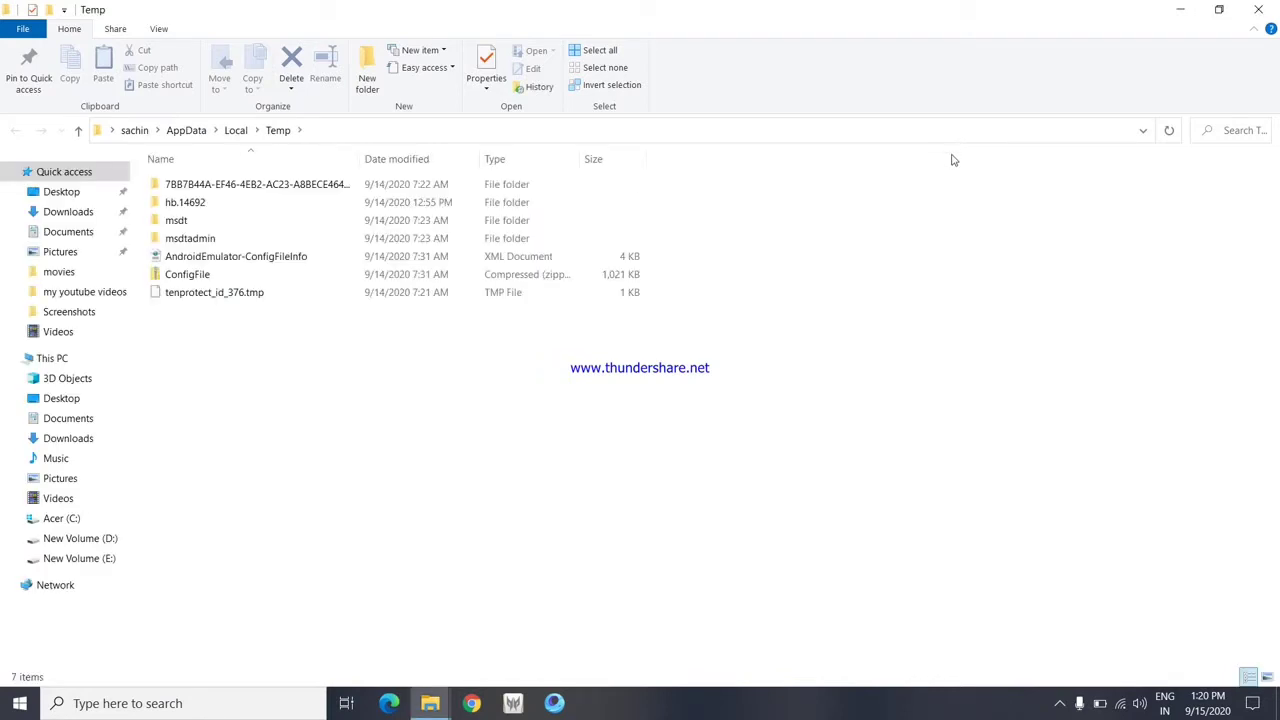
Delete all items in the user's local Temp folder, granting administrator permission for all current items.
key(ctrl+a)
key(Delete)
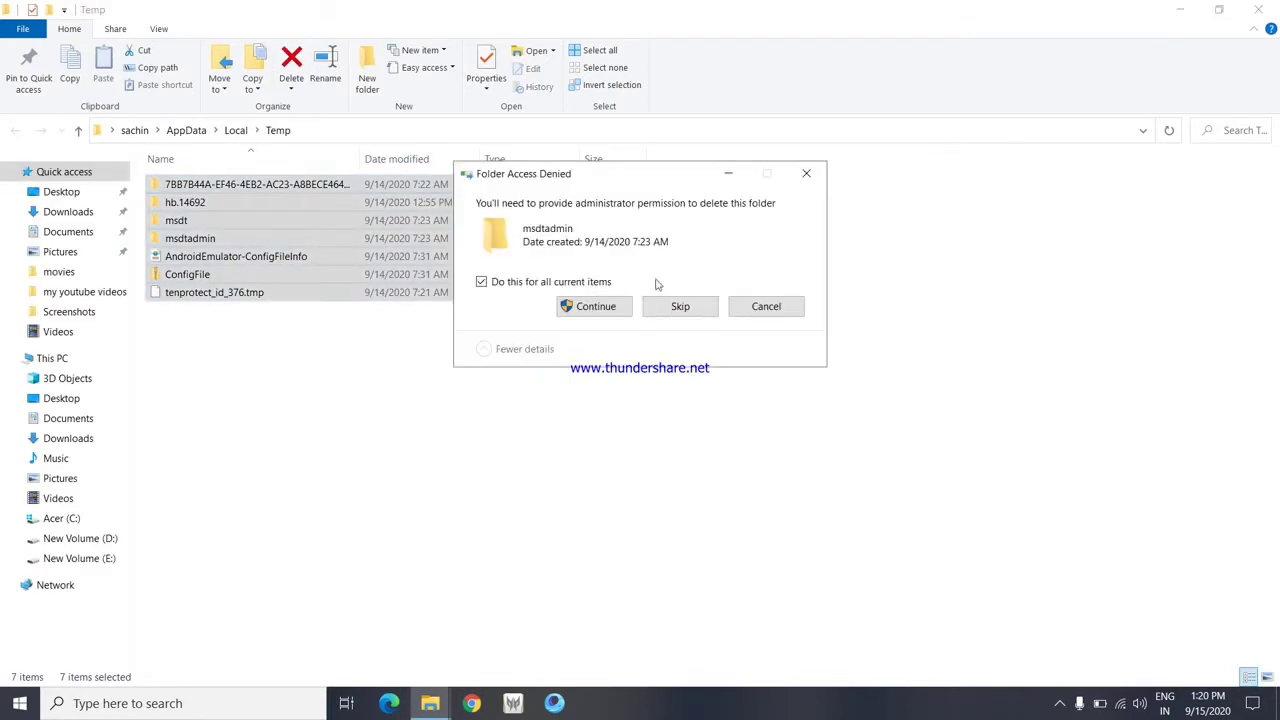
click(595, 306)
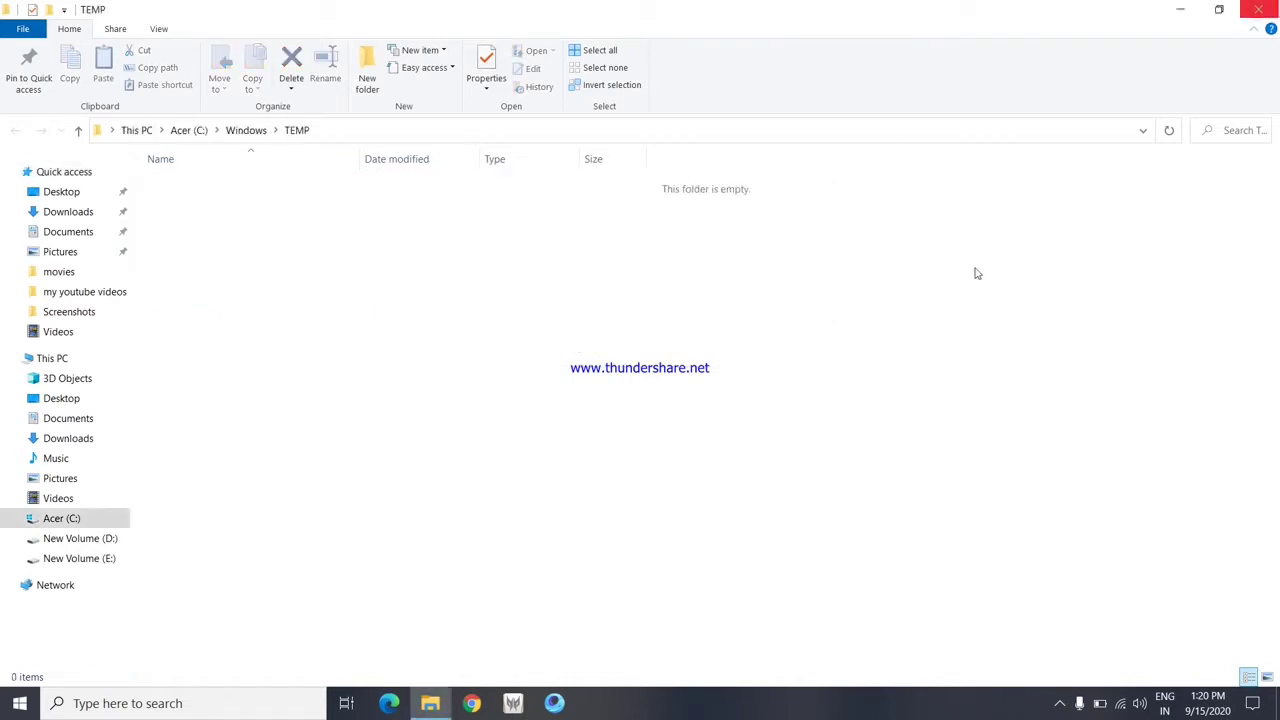
Close the remaining Windows TEMP folder window and refresh the desktop.
click(1270, 8)
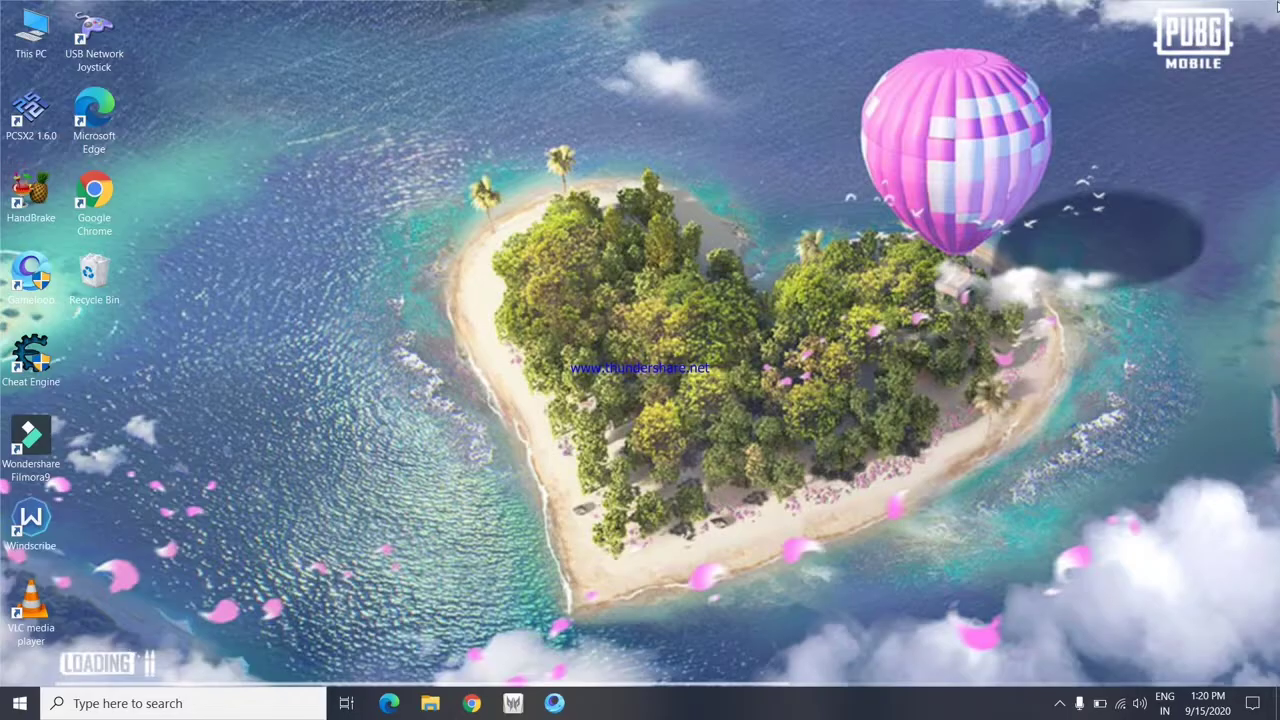
right_click(280, 8)
click(428, 50)
Open the Performance Options from the advanced system settings in This PC's properties.
double_click(27, 40)
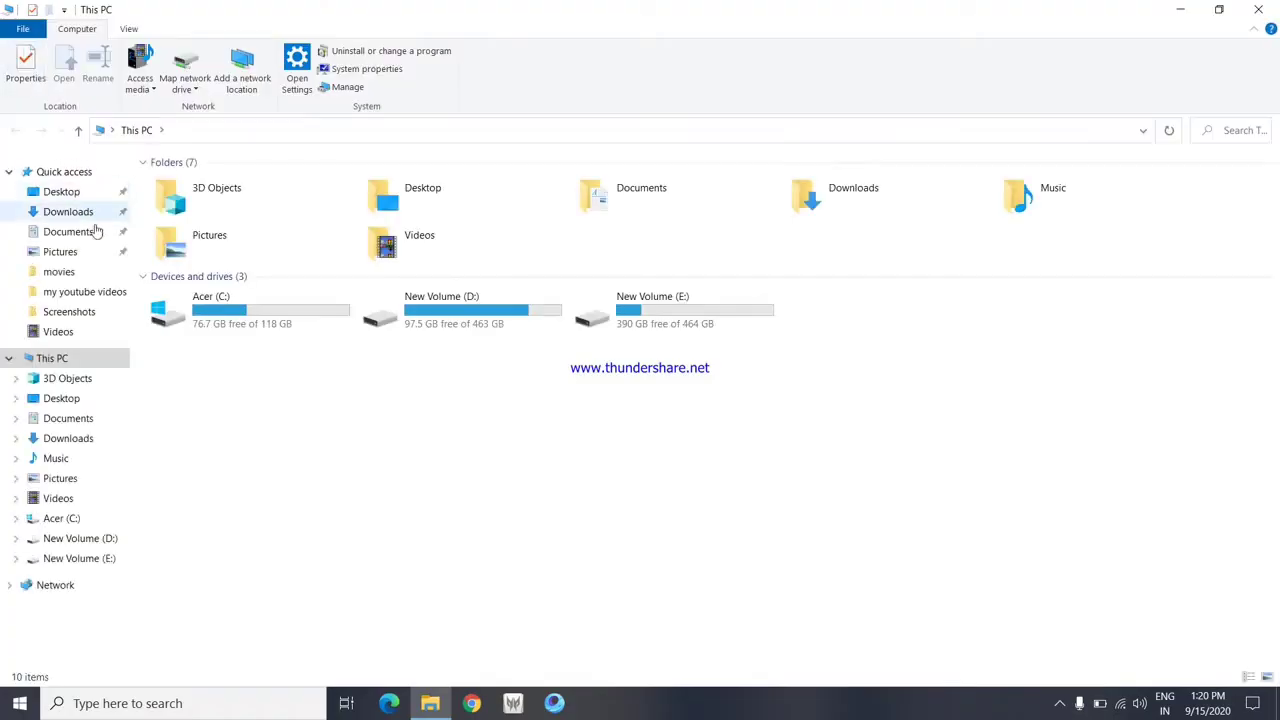
right_click(38, 362)
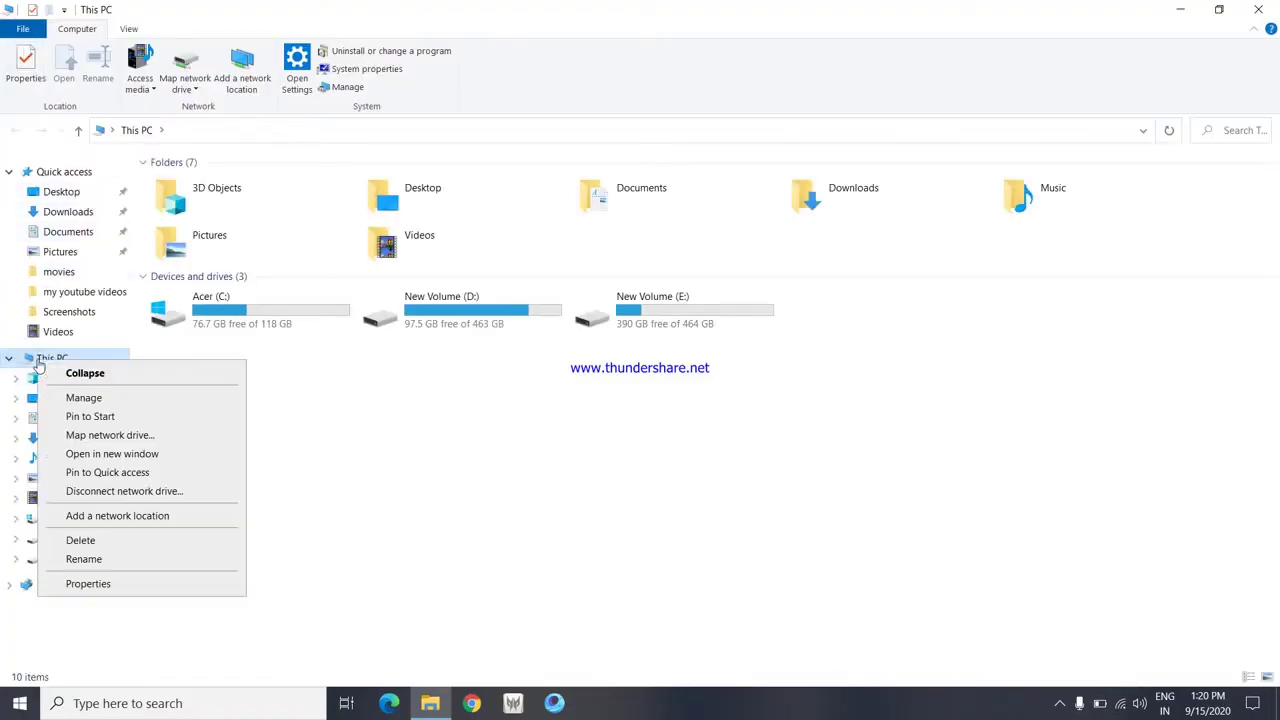
click(118, 583)
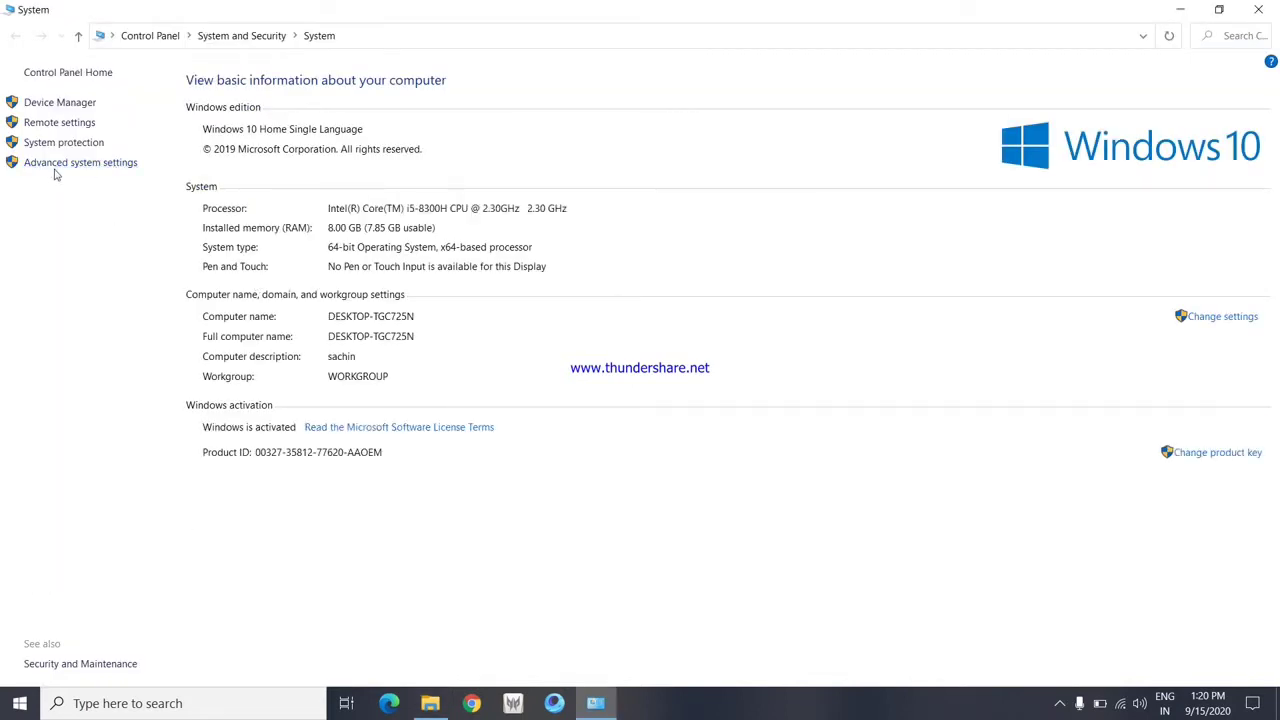
click(110, 165)
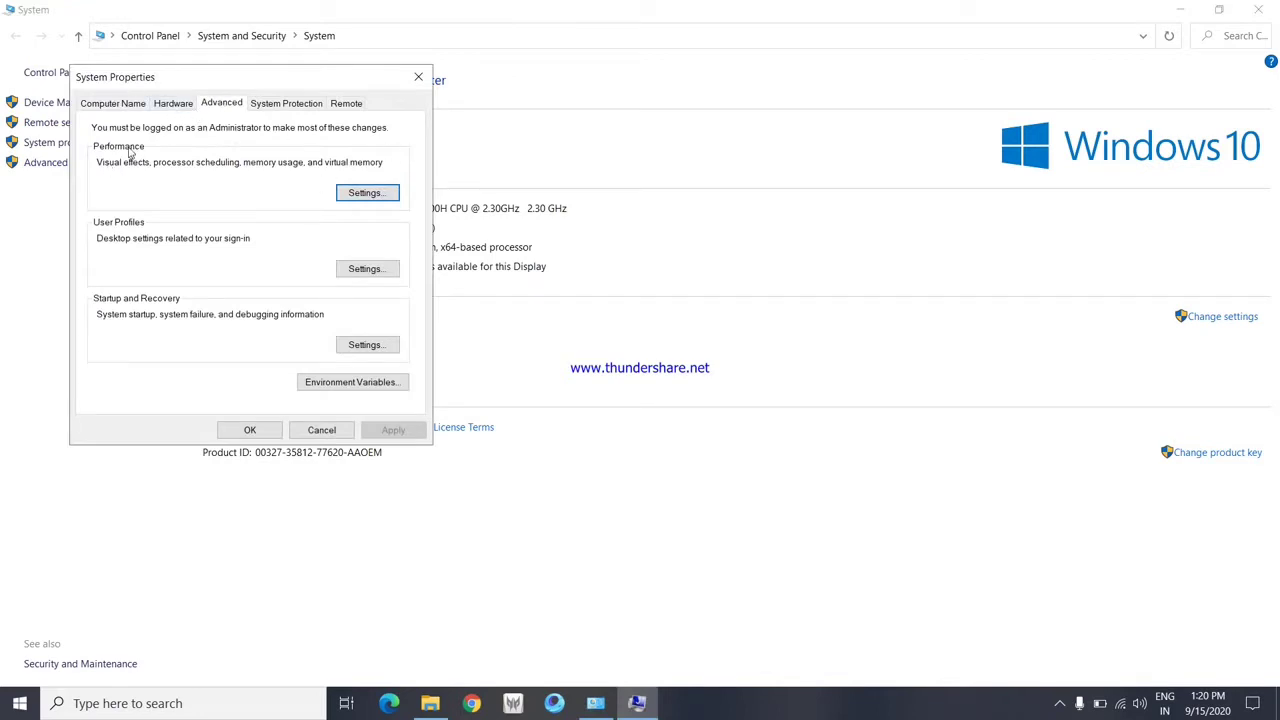
click(362, 191)
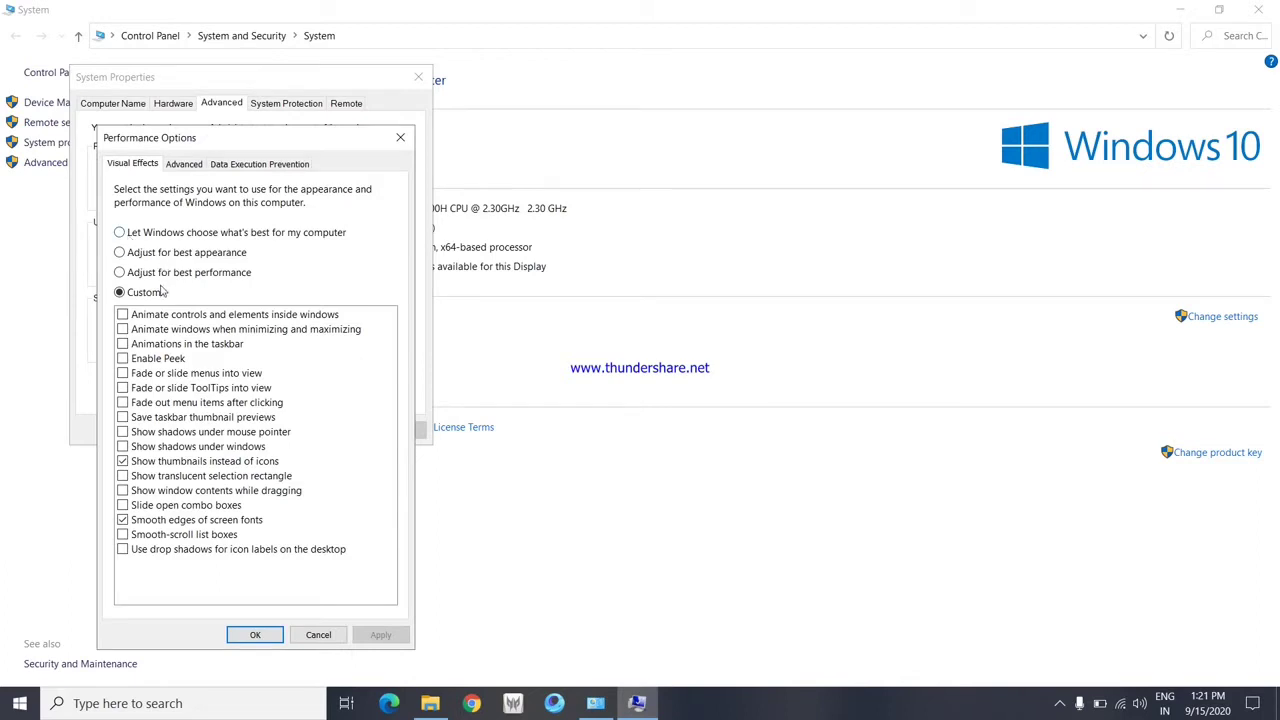
Set the visual effects to Custom with only "Show thumbnails instead of icons" and "Smooth edges of screen fonts" enabled.
click(148, 233)
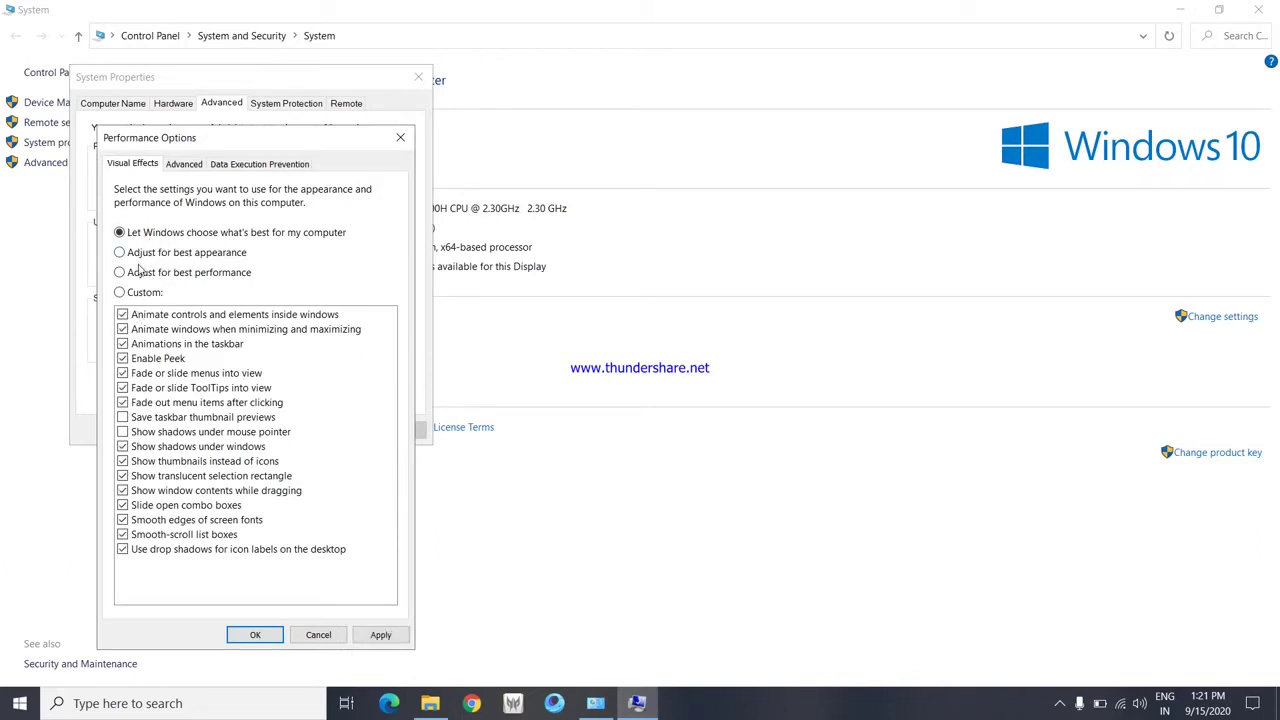
click(139, 279)
click(137, 296)
click(134, 524)
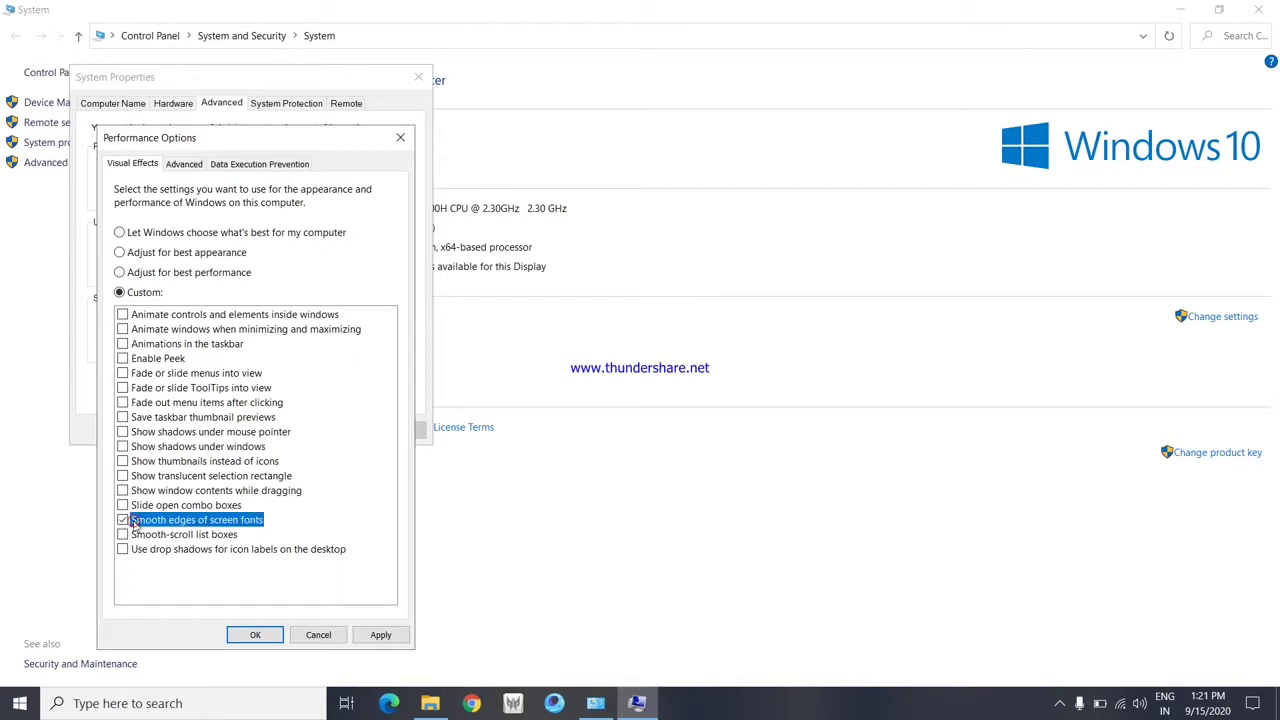
click(137, 463)
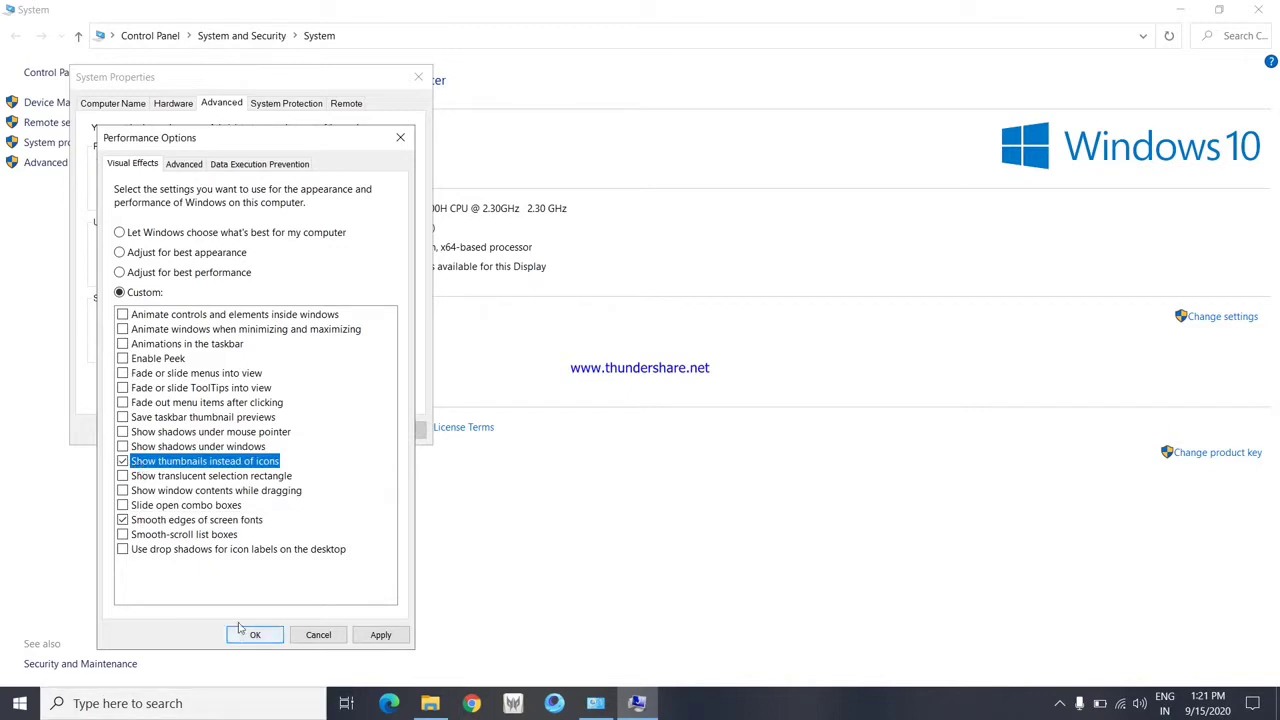
Apply the custom visual effects and close the Performance Options.
click(375, 636)
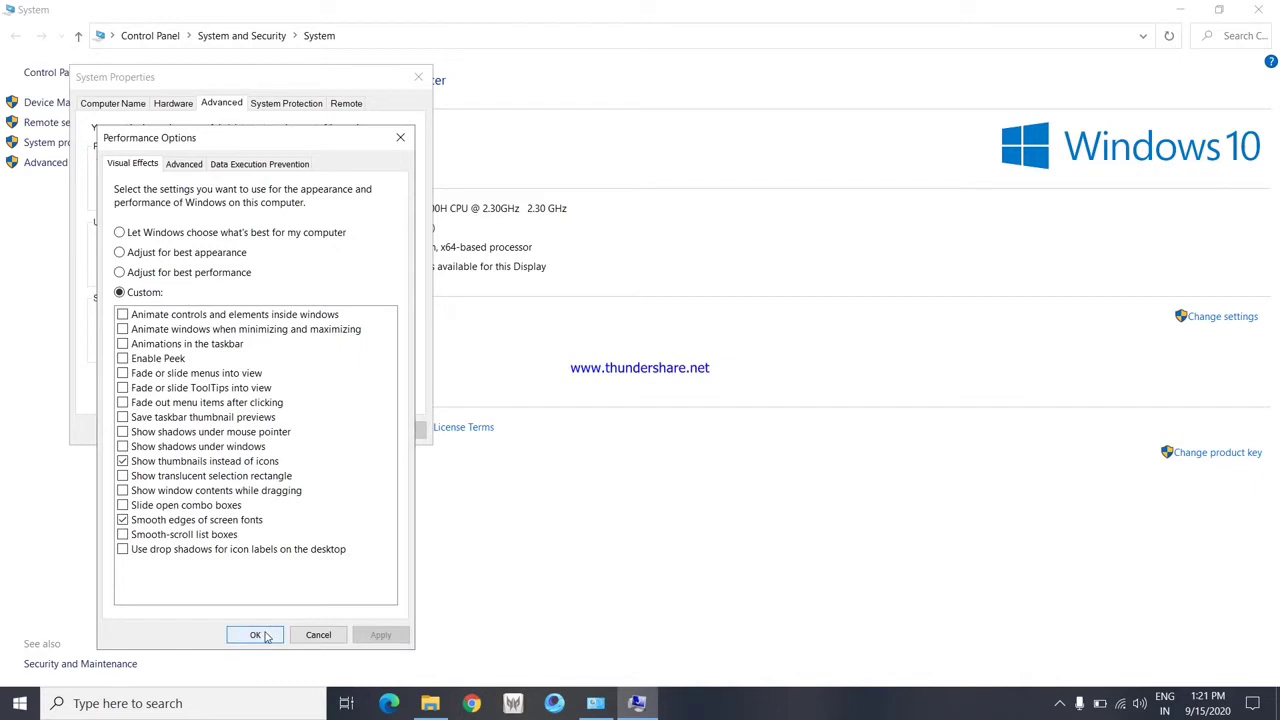
click(256, 636)
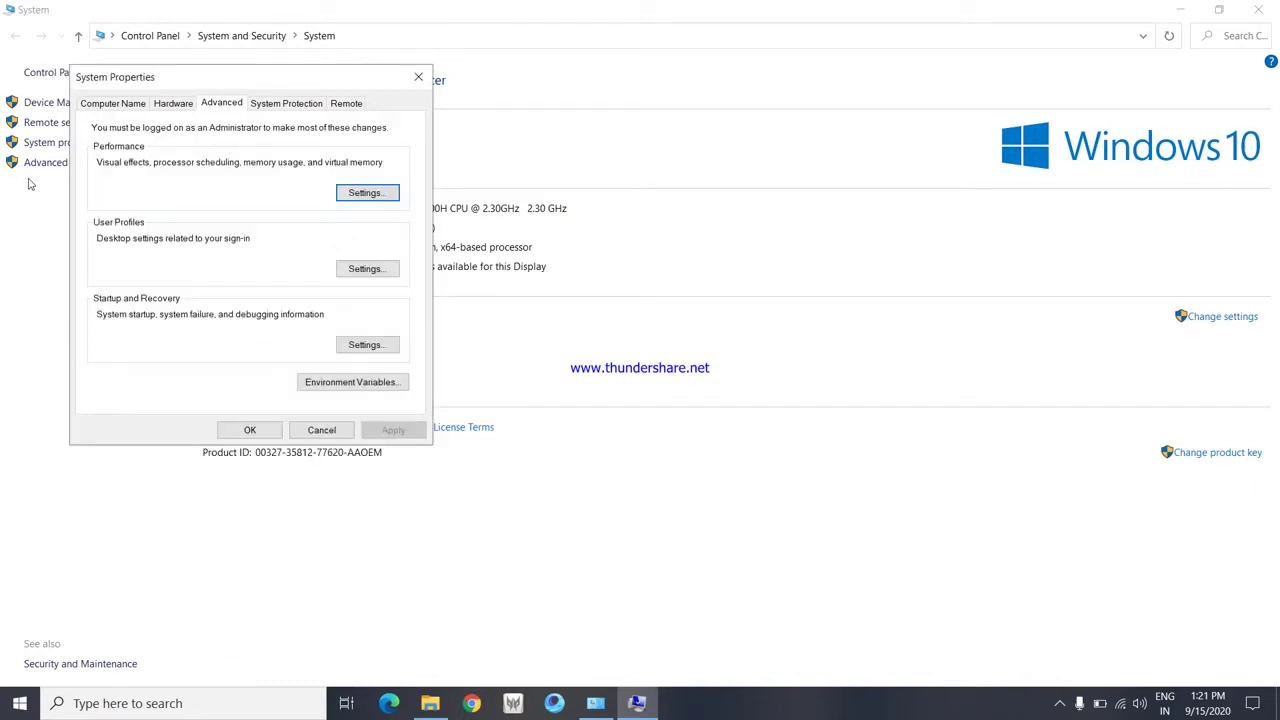
Check the computer name settings in System Properties and review the Performance Options' visual effects once more.
click(162, 104)
click(128, 106)
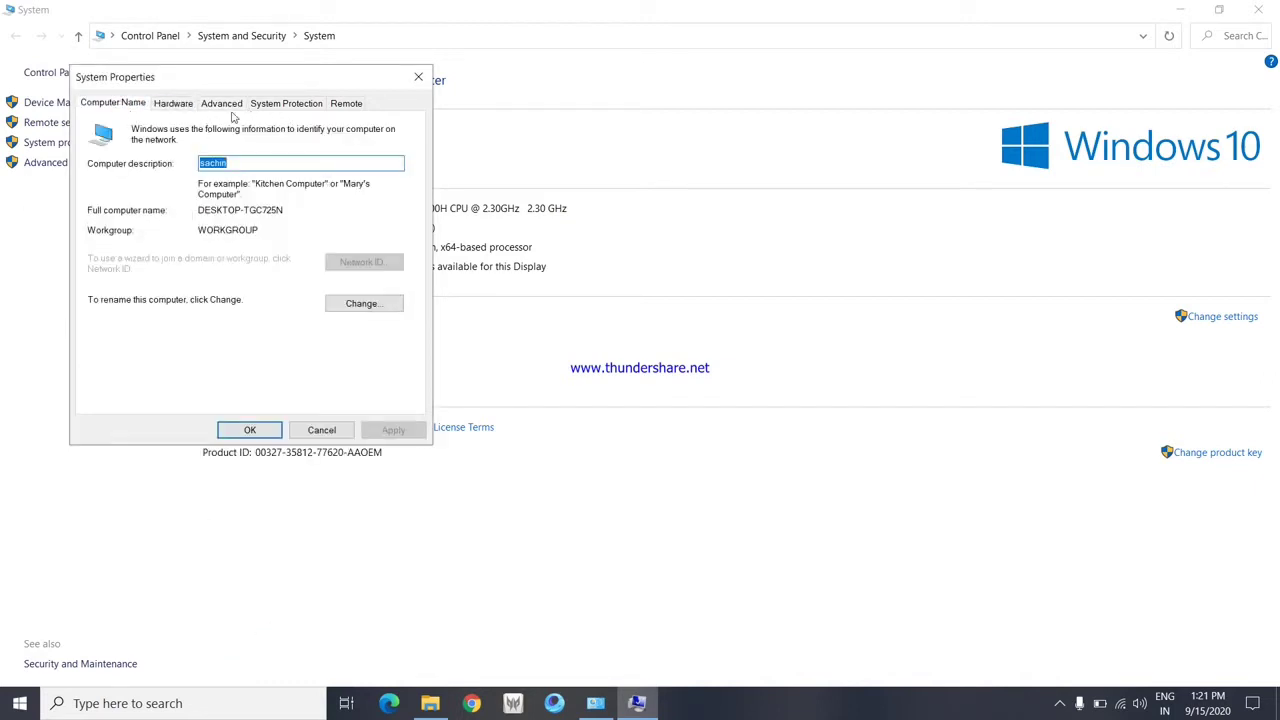
click(214, 104)
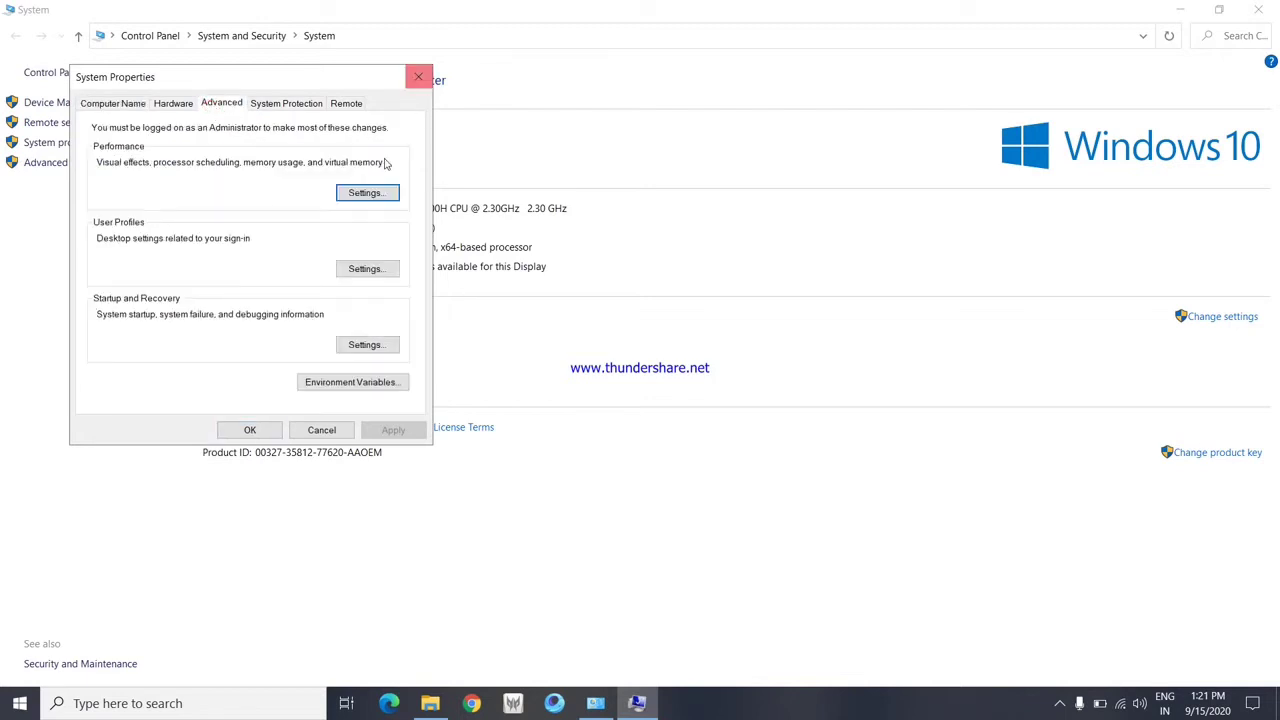
click(381, 195)
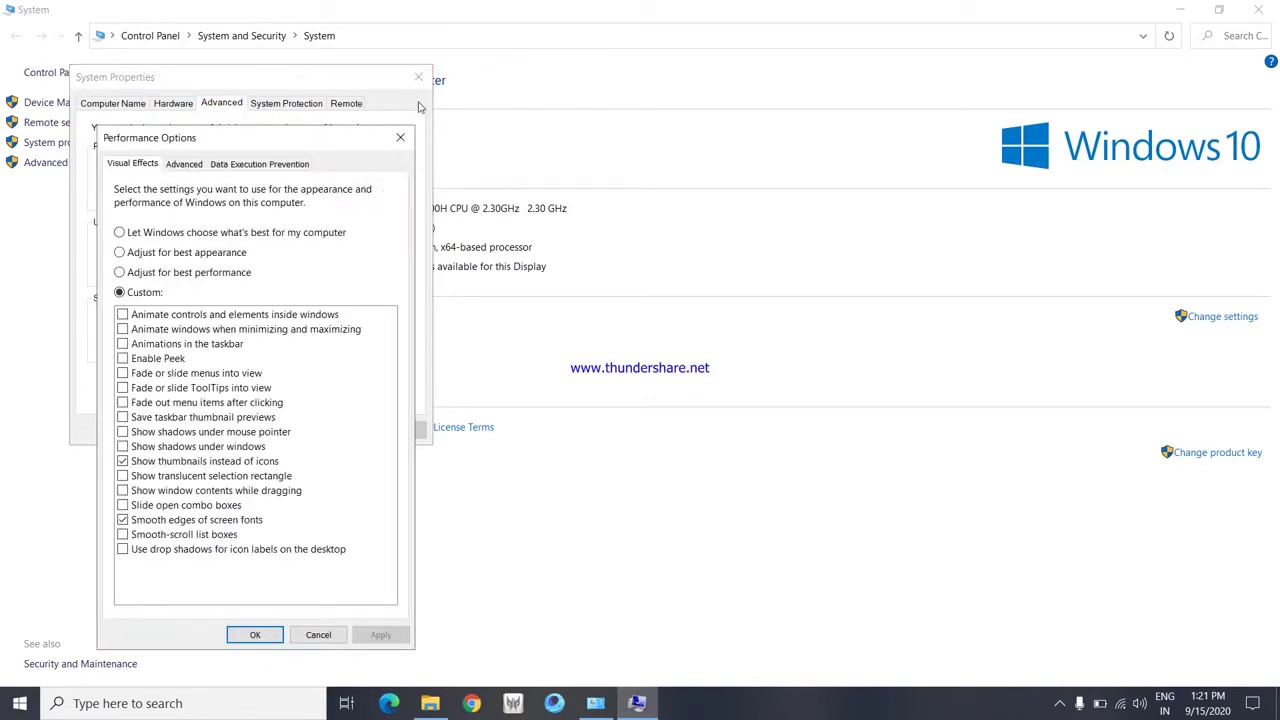
click(400, 137)
Close System Properties and the System window, and refresh the desktop.
click(418, 77)
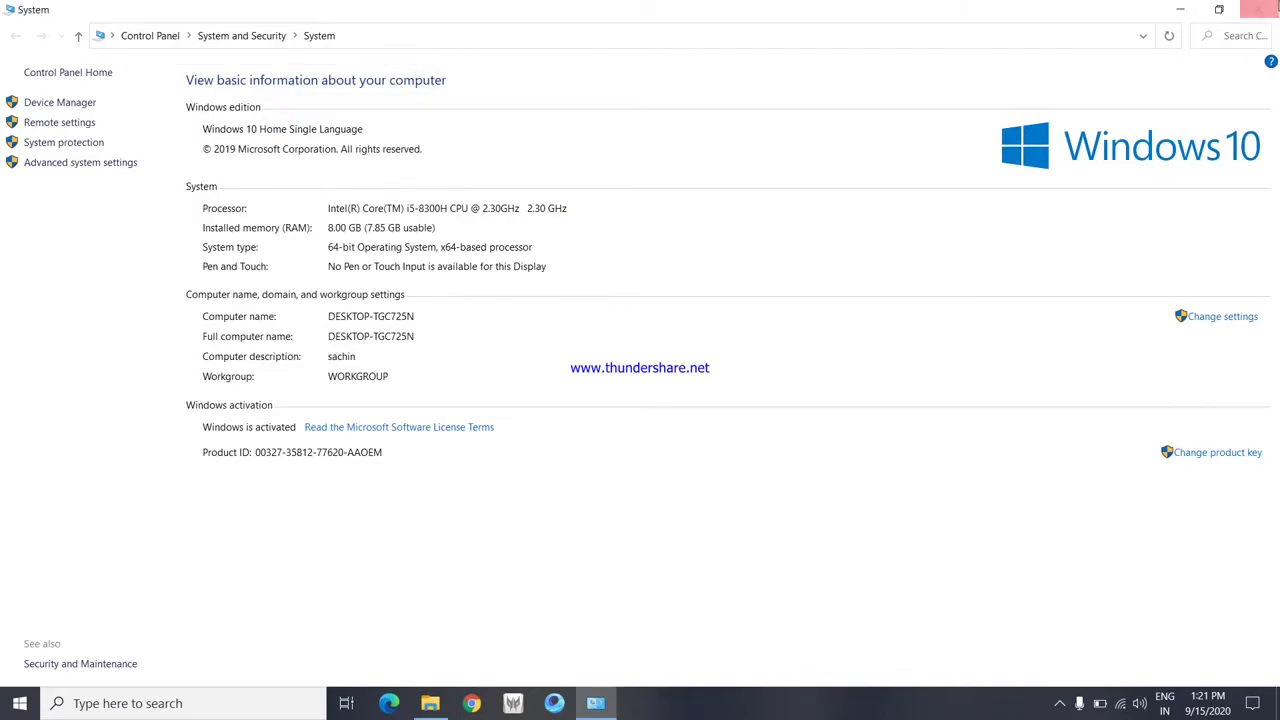
click(1262, 8)
click(1260, 9)
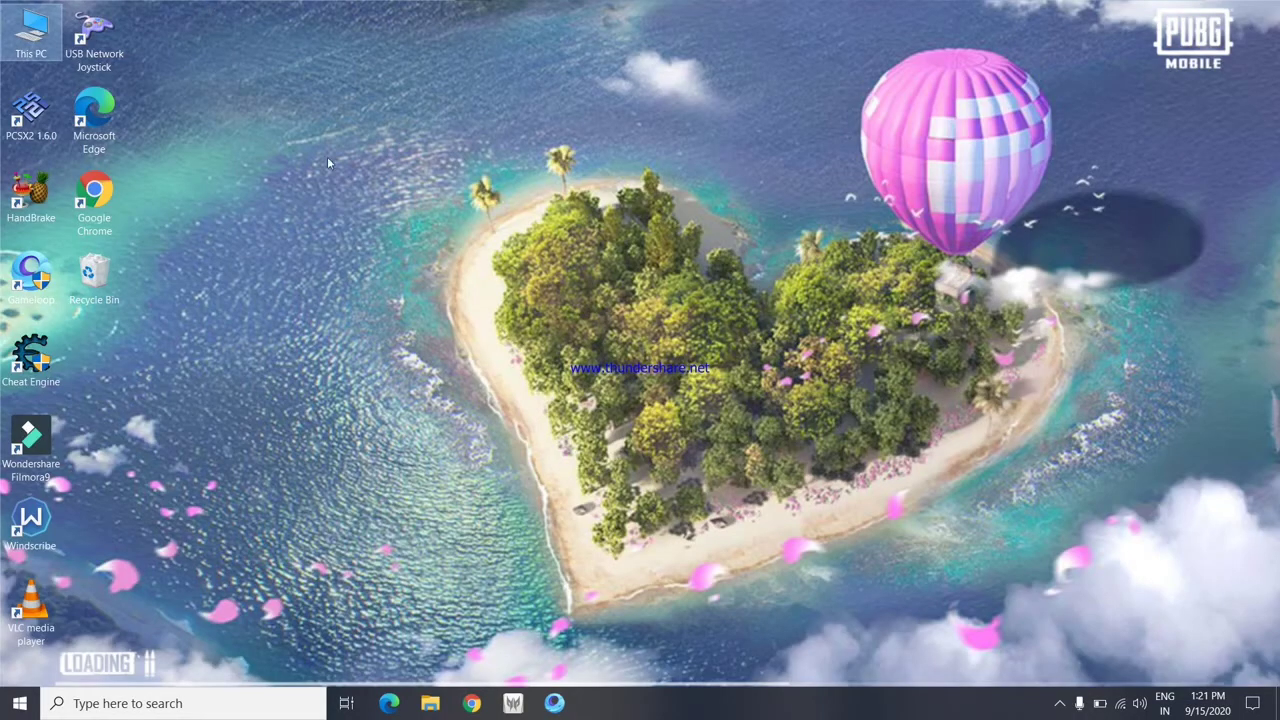
right_click(372, 69)
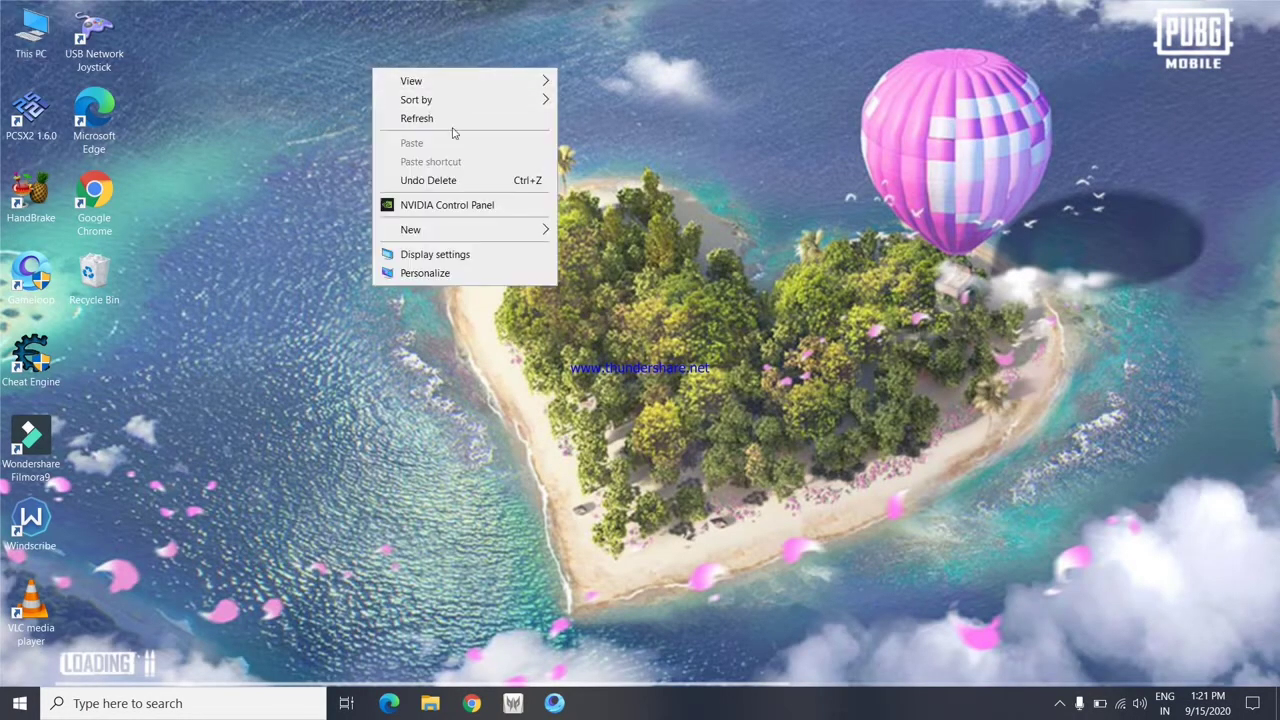
right_click(284, 104)
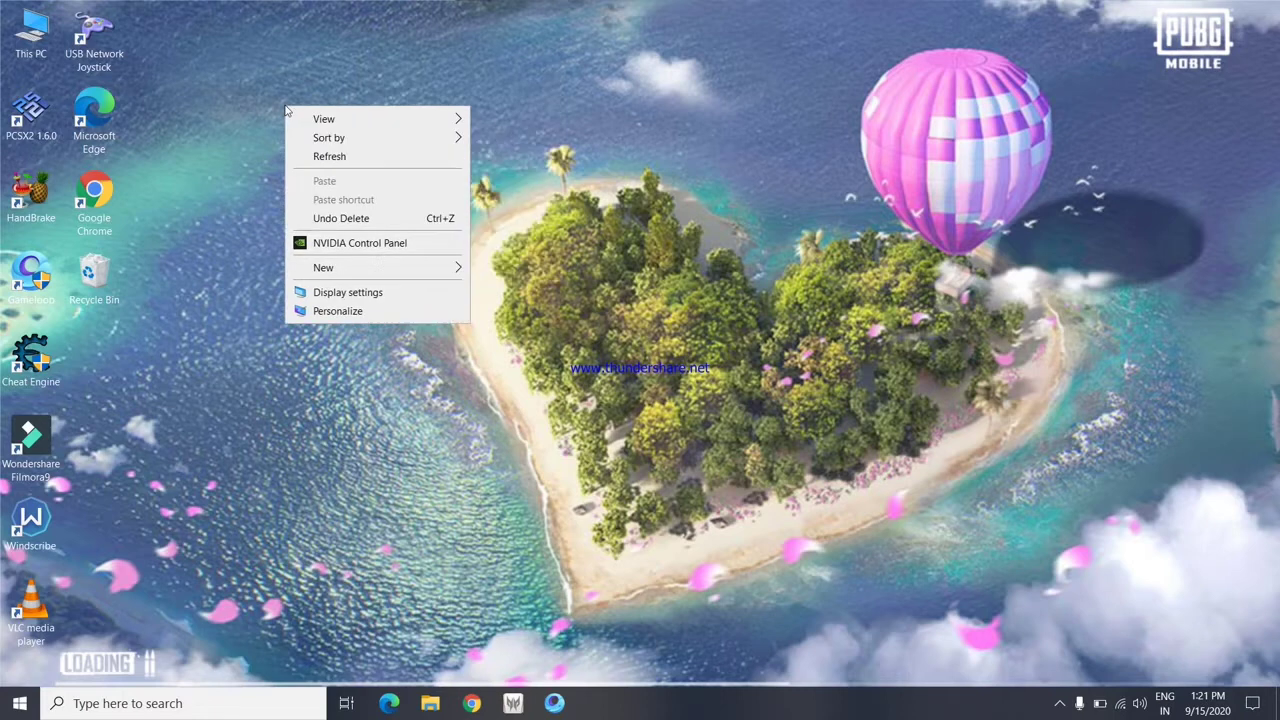
click(363, 155)
Empty the Recycle Bin, confirming the permanent deletion and granting permission for the protected folder.
right_click(118, 268)
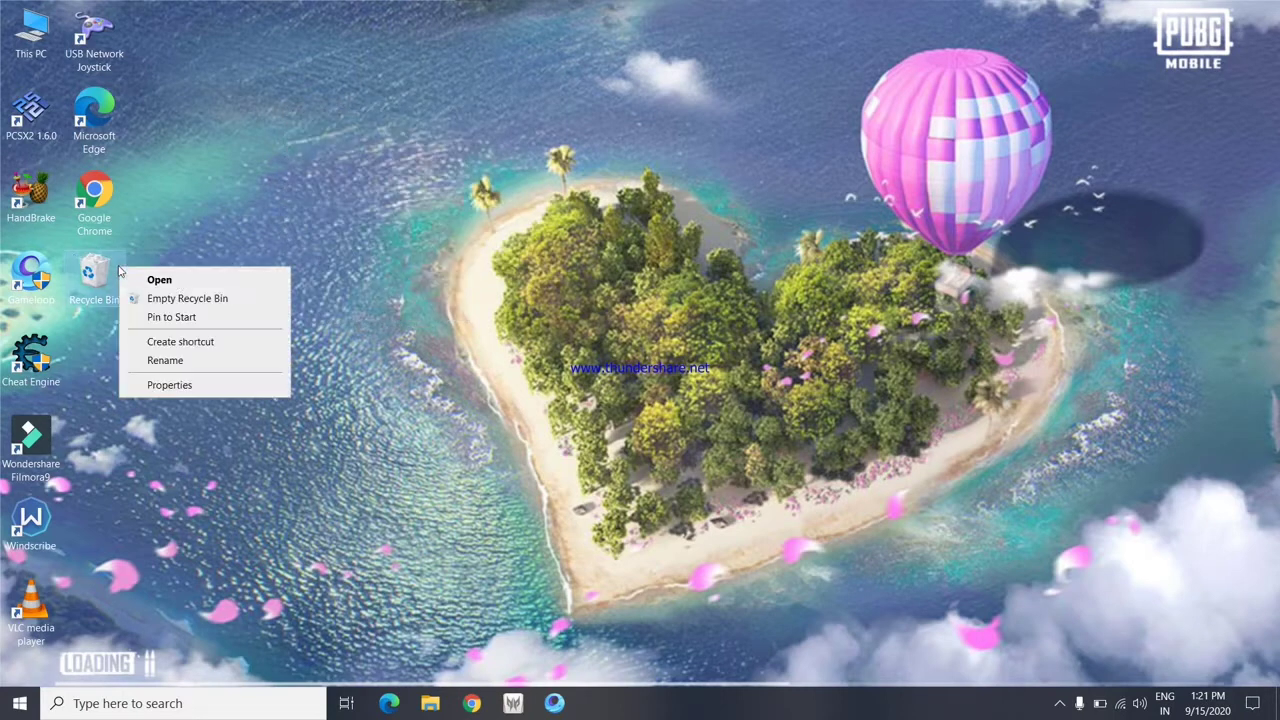
click(212, 298)
click(690, 366)
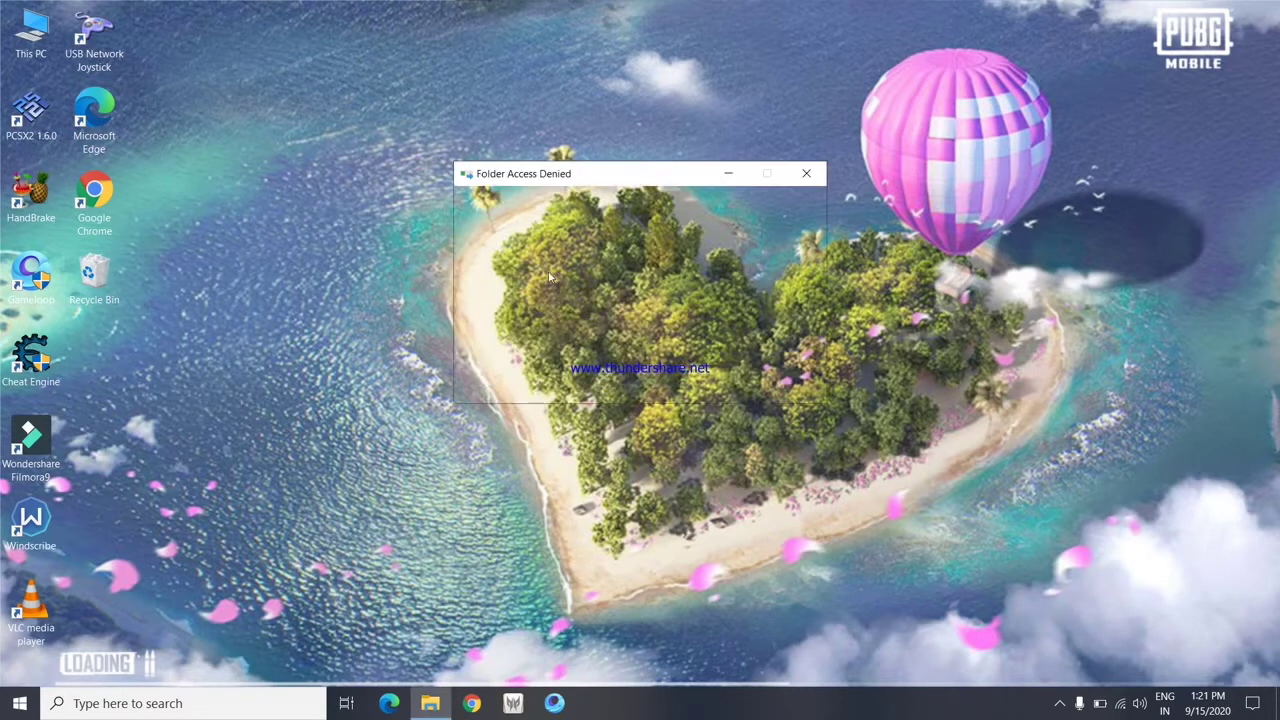
click(595, 306)
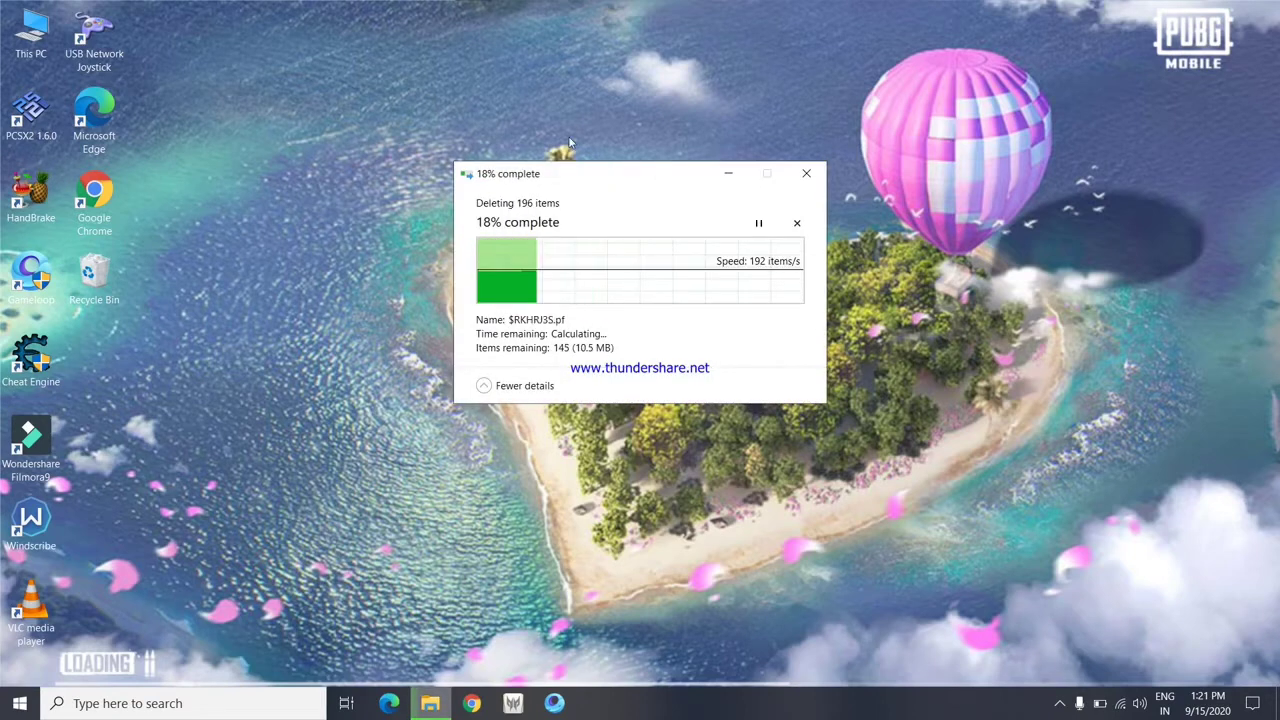
Refresh the desktop several times in a row.
right_click(338, 8)
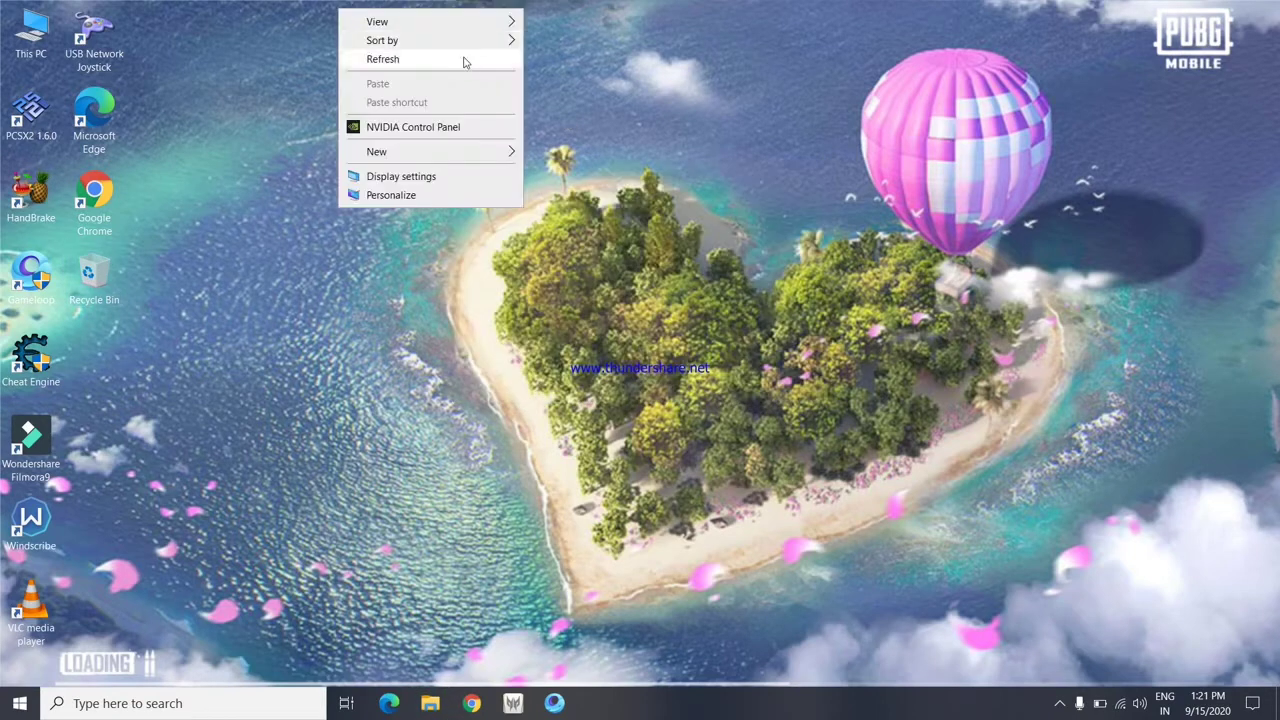
click(463, 57)
right_click(339, 20)
click(470, 67)
right_click(440, 44)
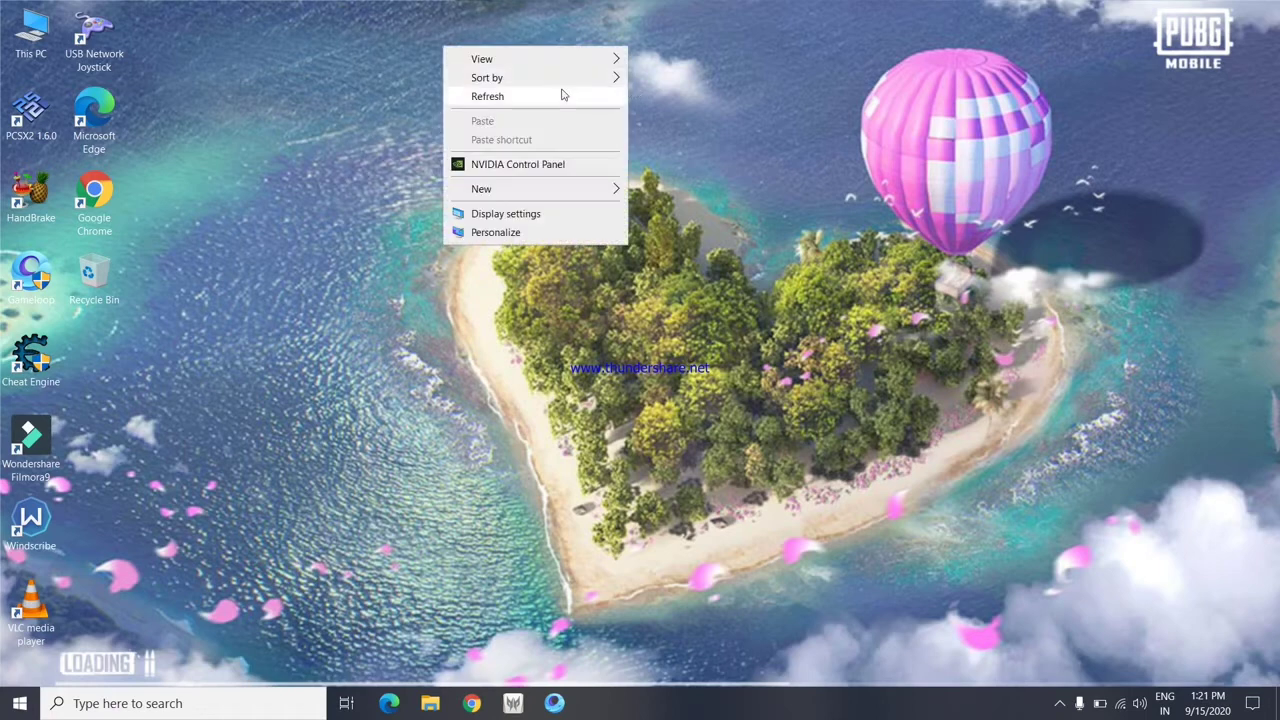
click(560, 94)
right_click(237, 1)
click(351, 53)
right_click(286, 1)
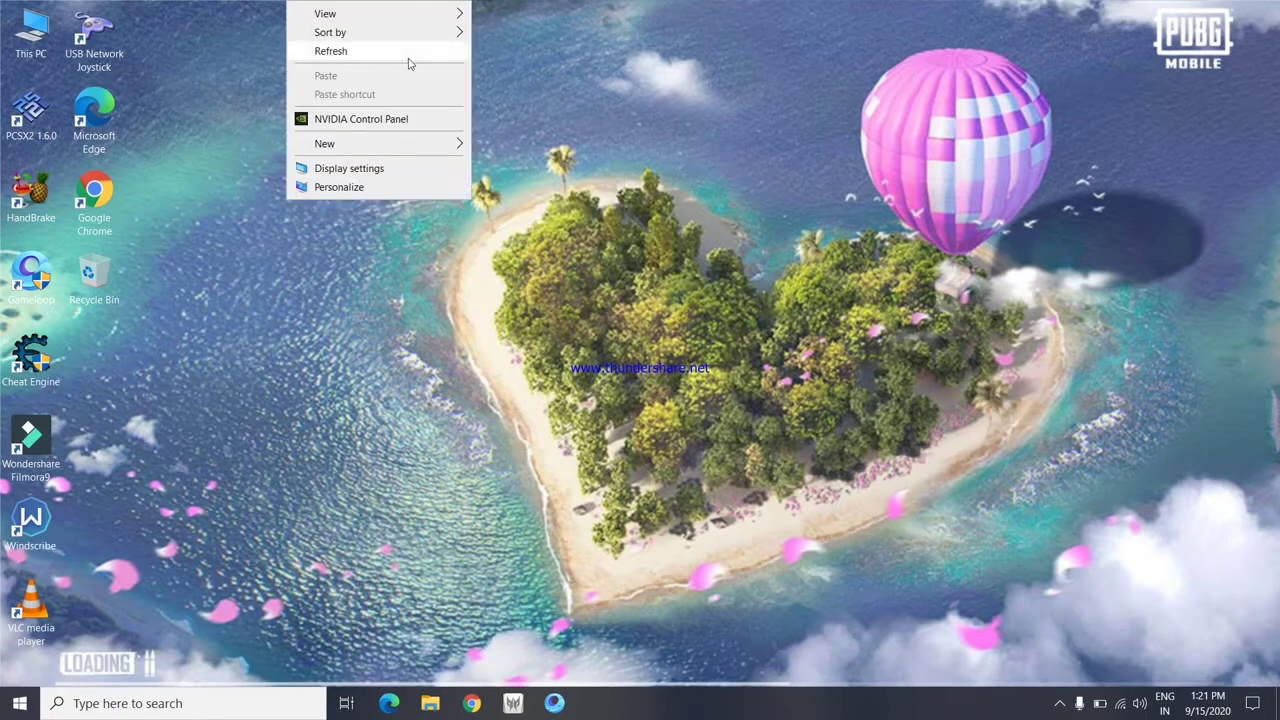
click(405, 53)
right_click(410, 54)
click(706, 97)
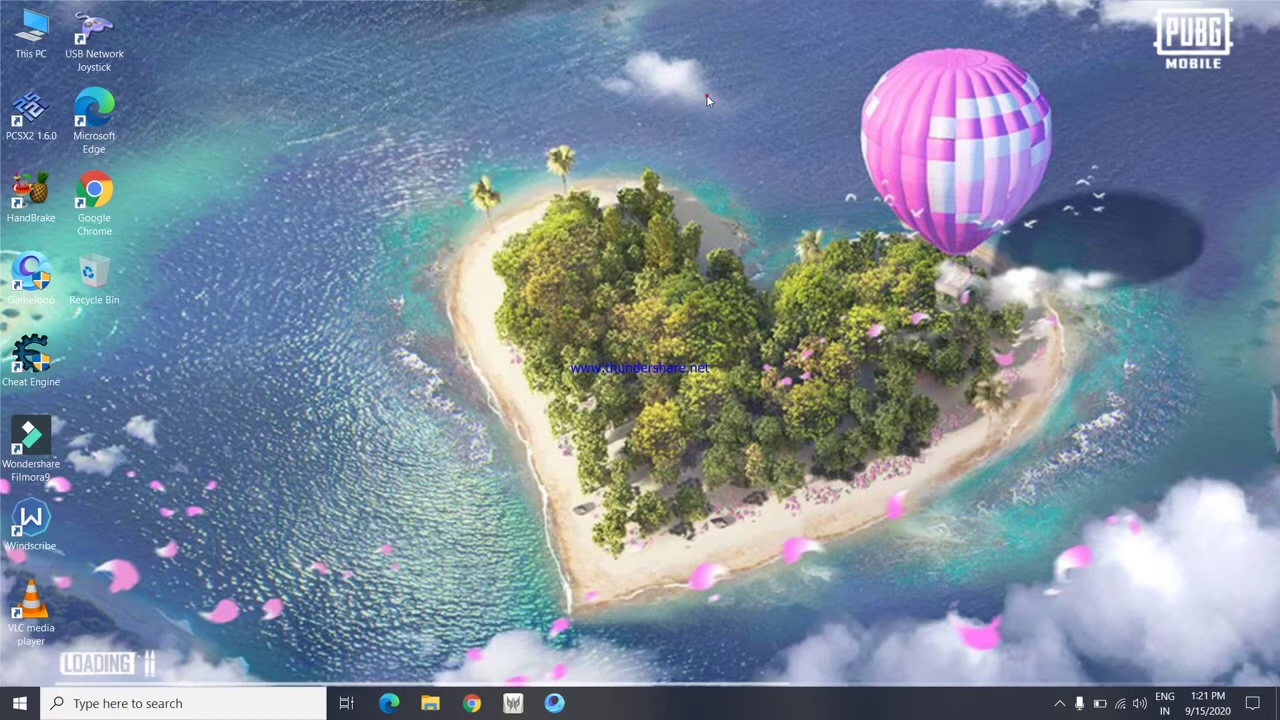
Open System Configuration by running msconfig.
key(super+r)
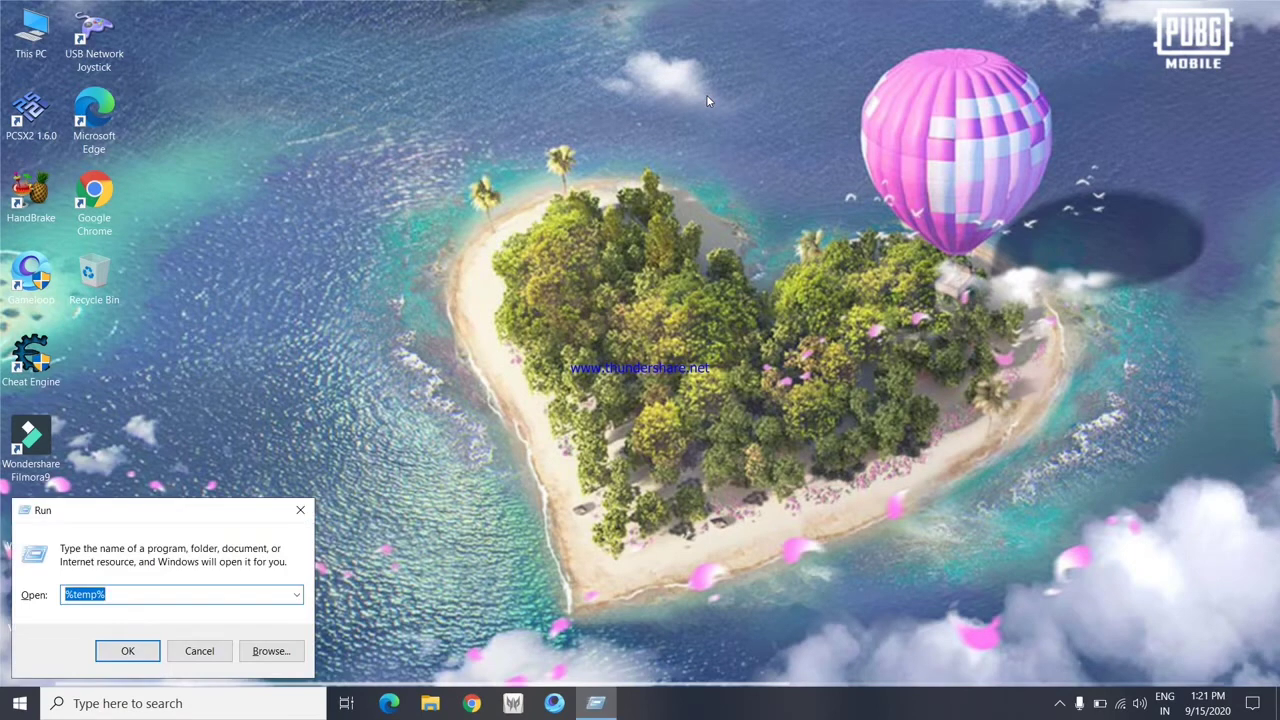
text(m)
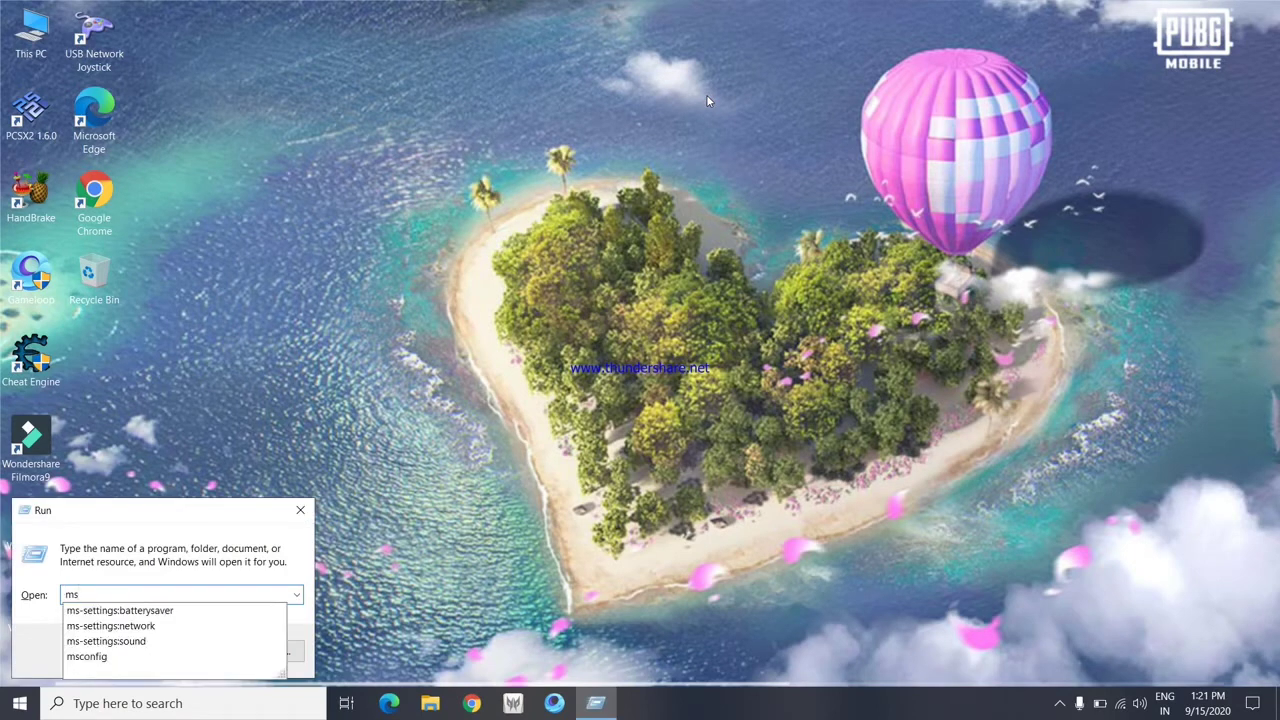
text(s)
key(Down)
key(Down)
key(Down)
key(Down)
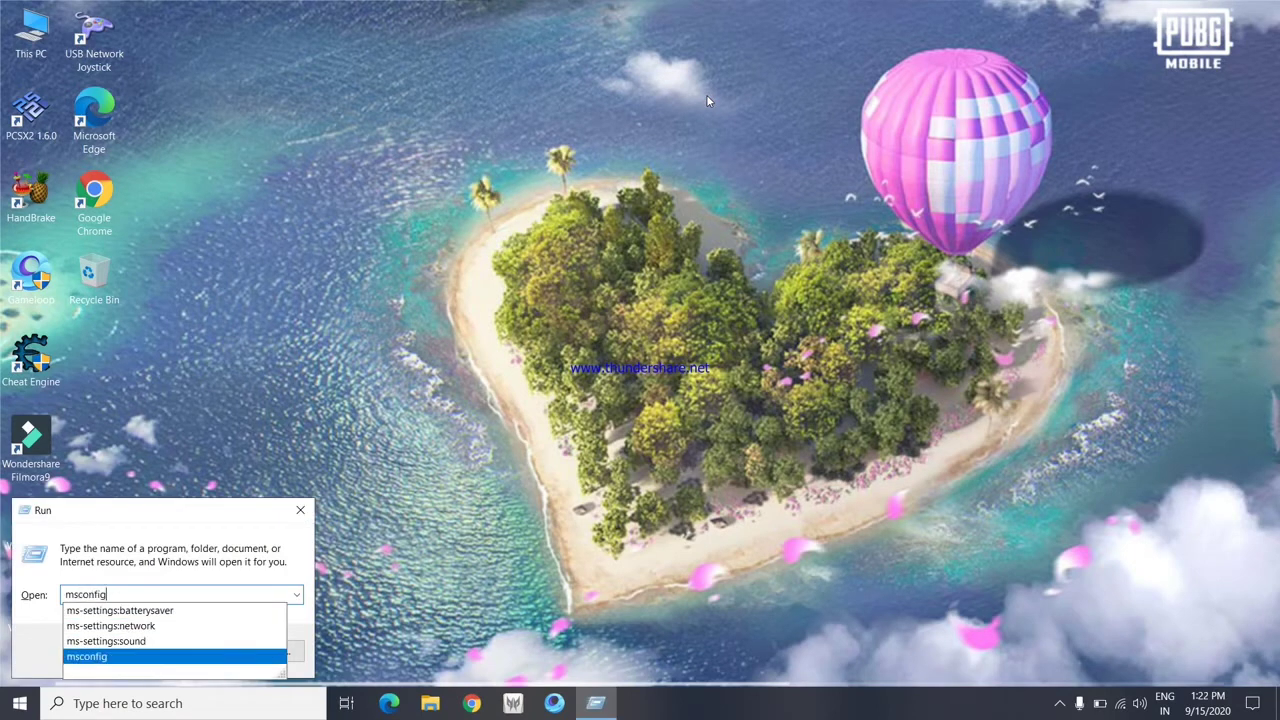
key(Escape)
text(])
key(Return)
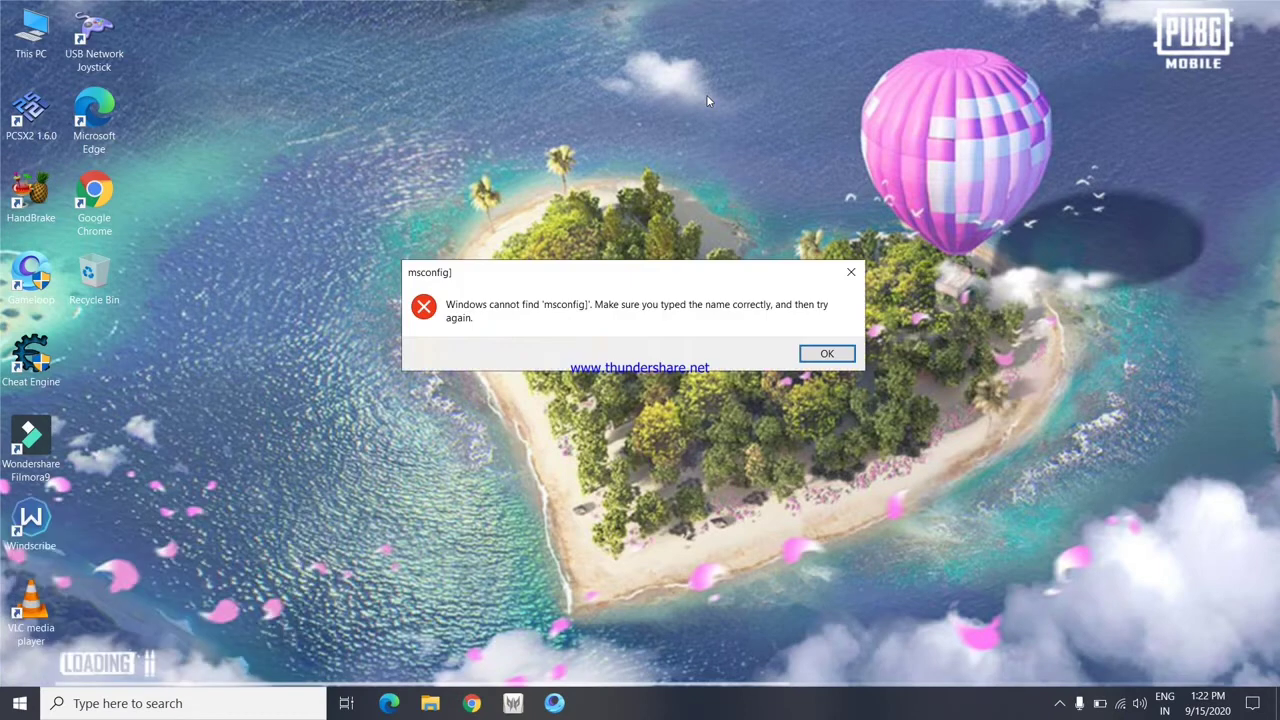
click(827, 354)
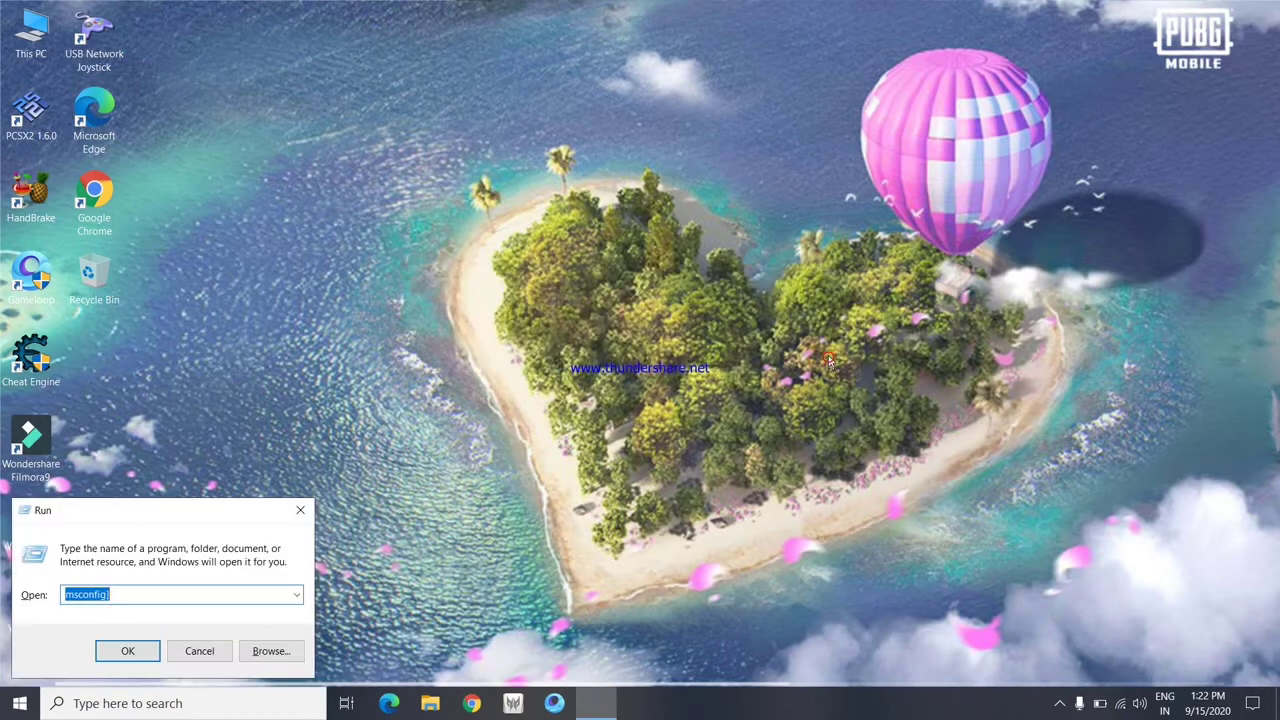
click(150, 598)
key(BackSpace)
key(Return)
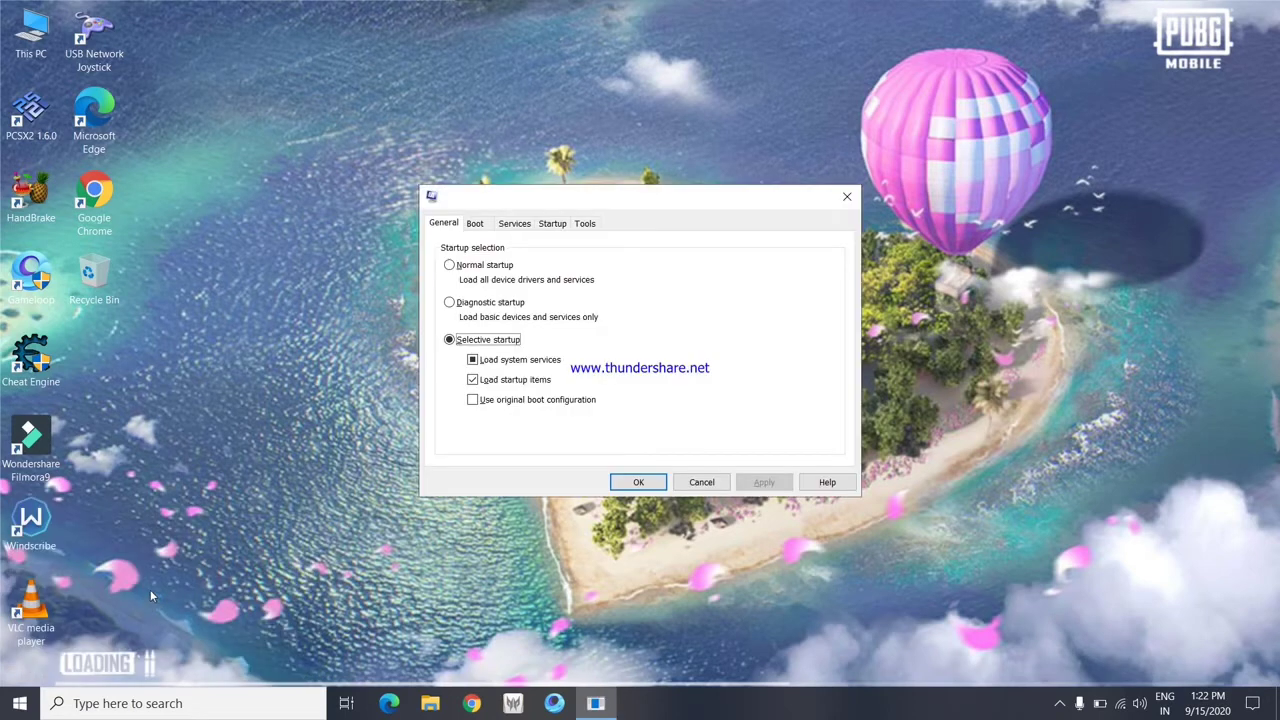
Examine System Configuration's boot options, the entire list of services, and the startup and tools sections.
click(476, 224)
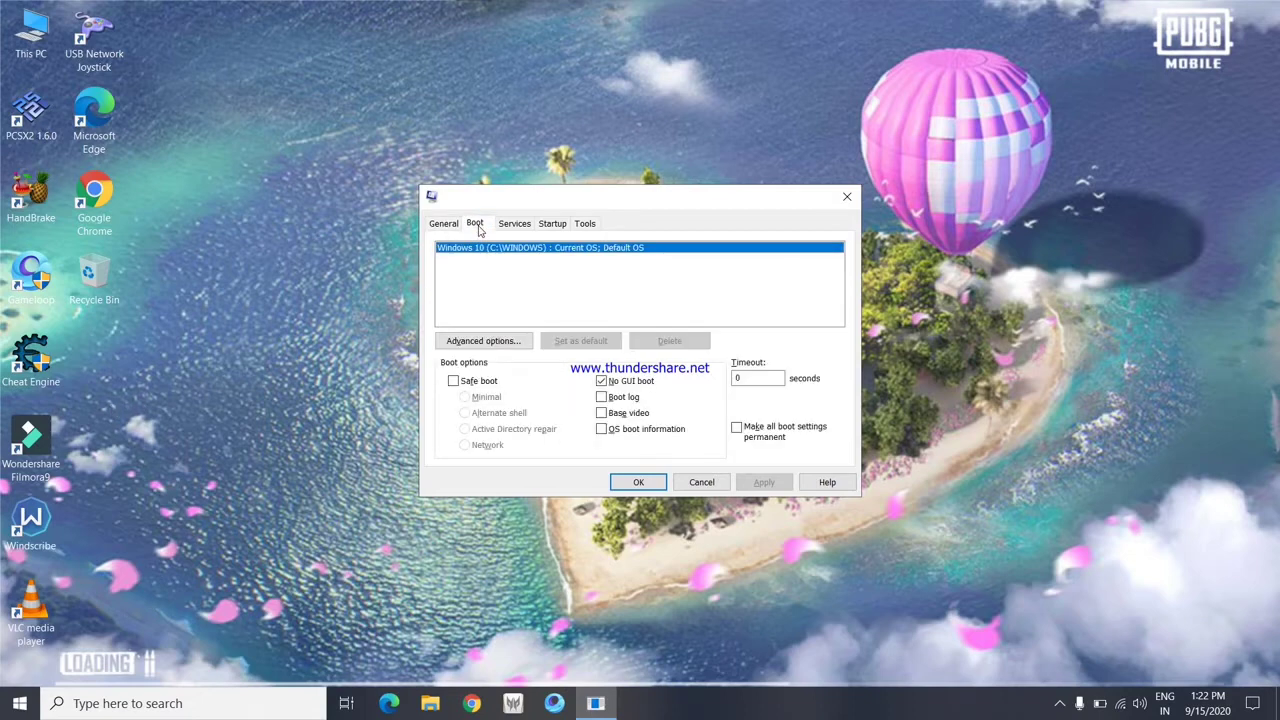
click(515, 225)
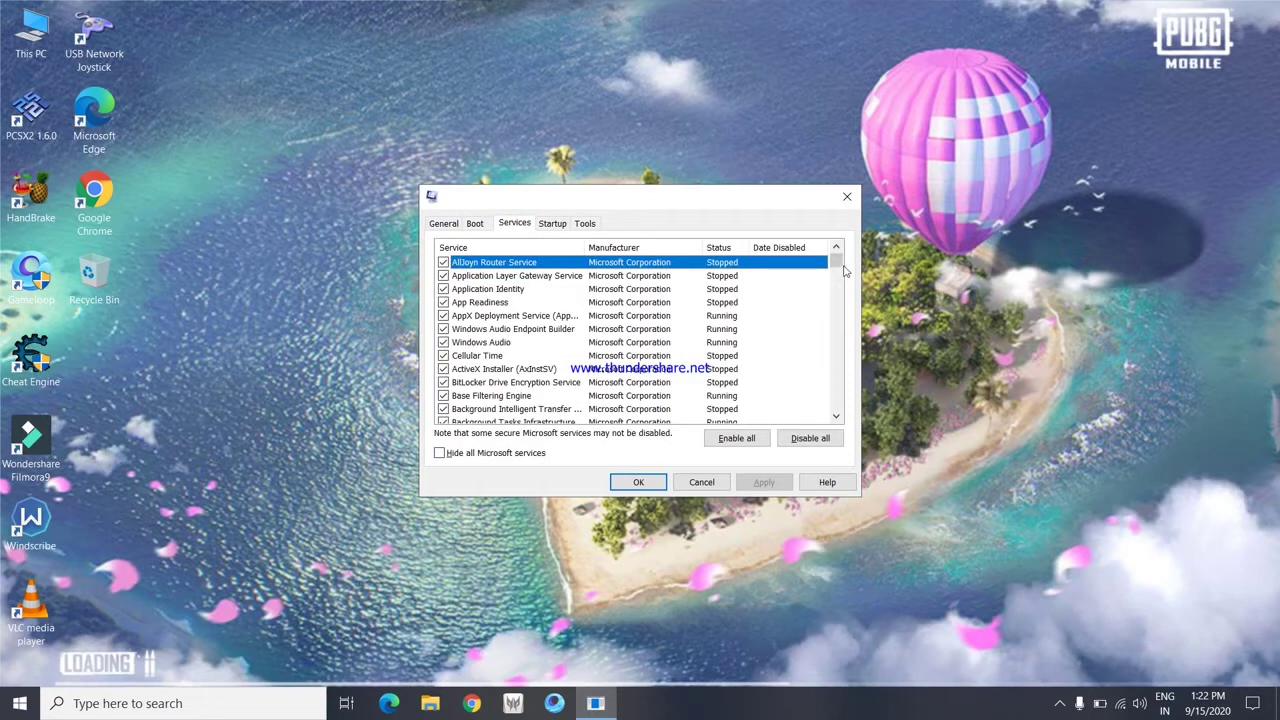
mouse_move(841, 268)
mouse_down()
mouse_move(867, 408)
mouse_move(858, 270)
mouse_up()
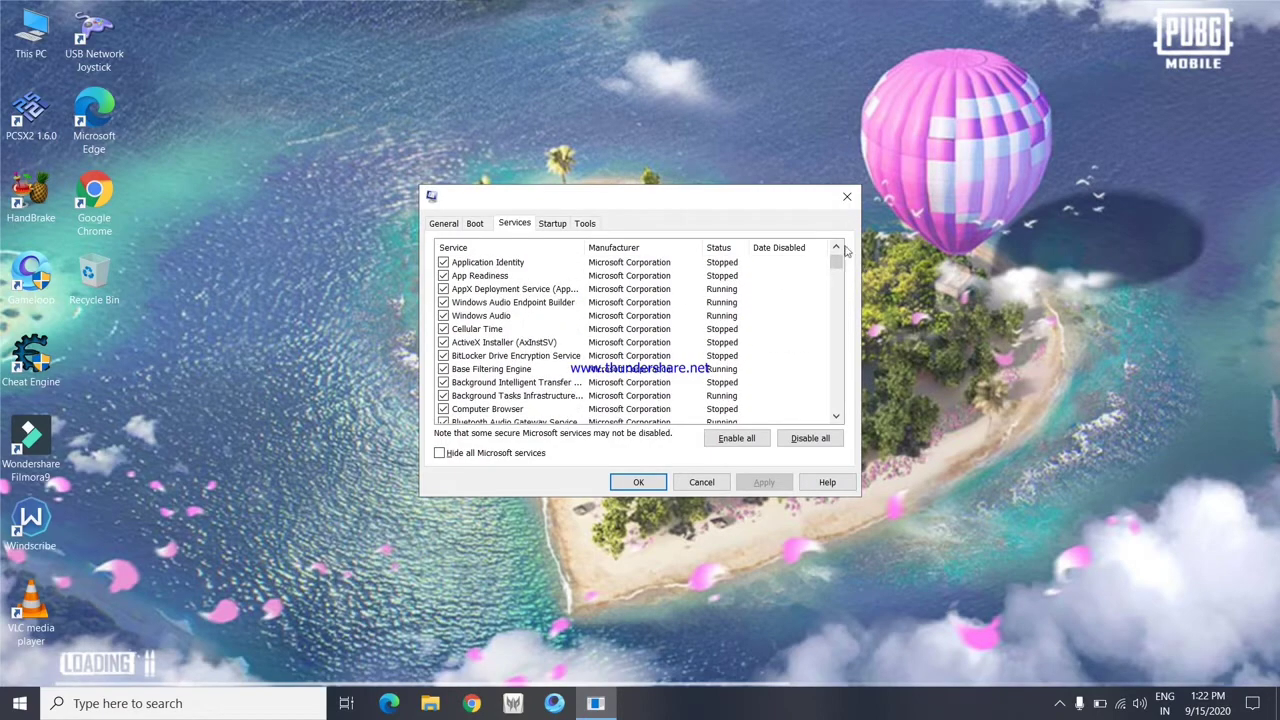
drag(838, 259, 838, 270)
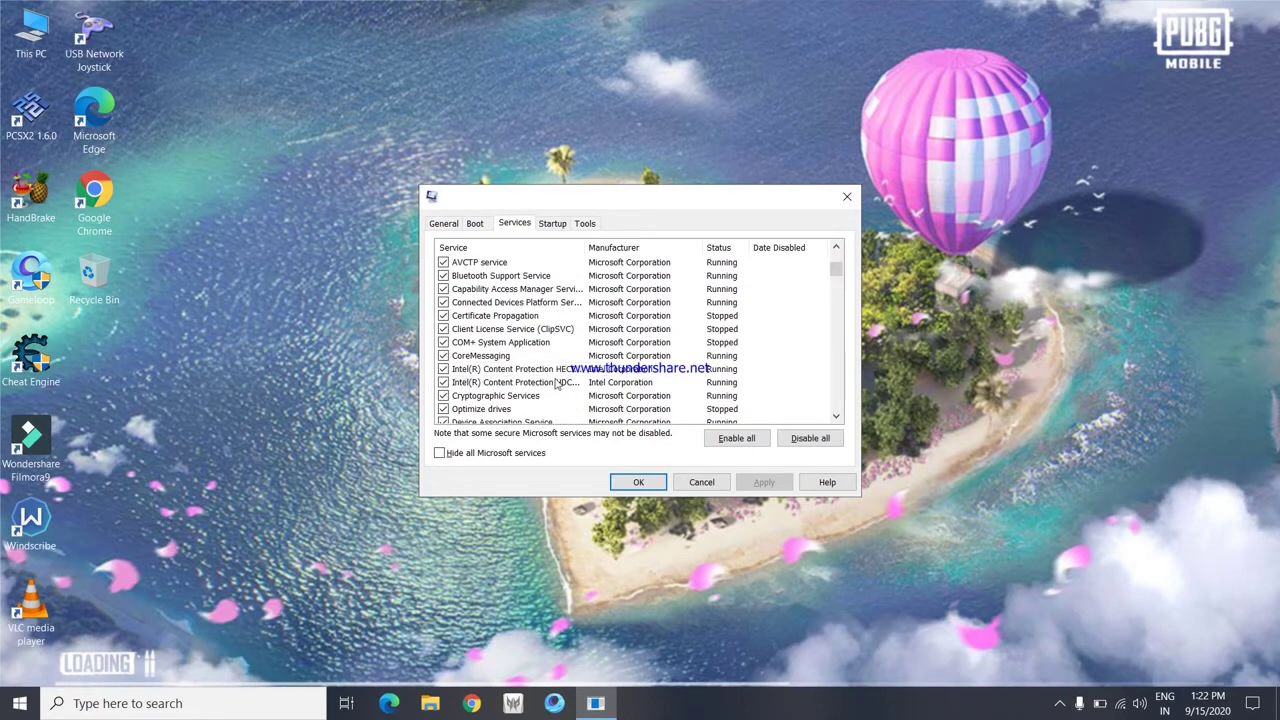
drag(838, 272, 855, 400)
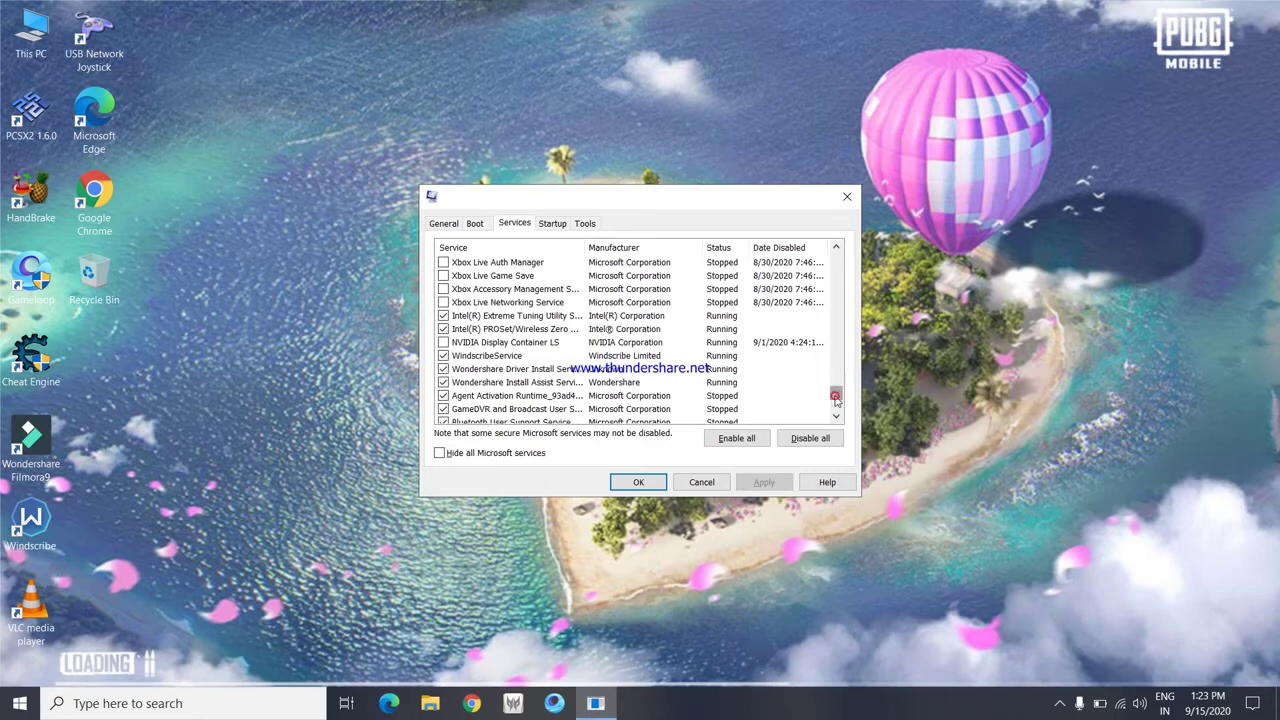
drag(835, 398, 835, 408)
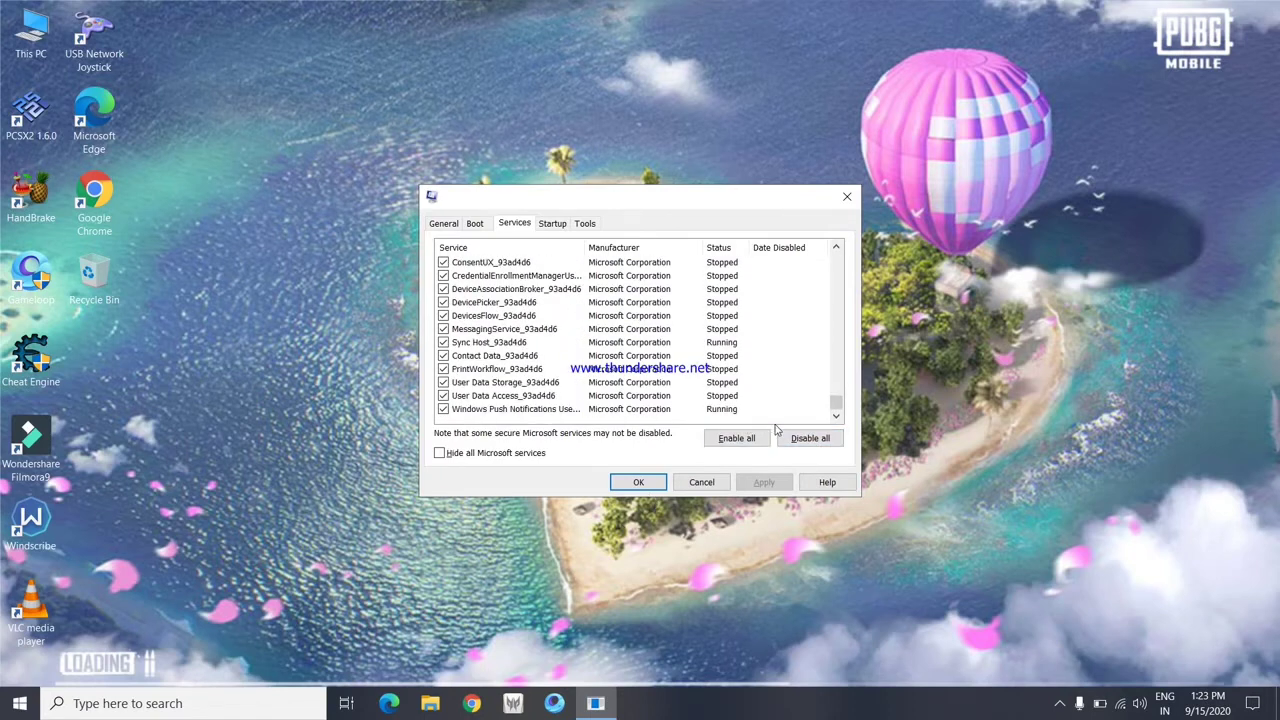
click(558, 226)
click(595, 224)
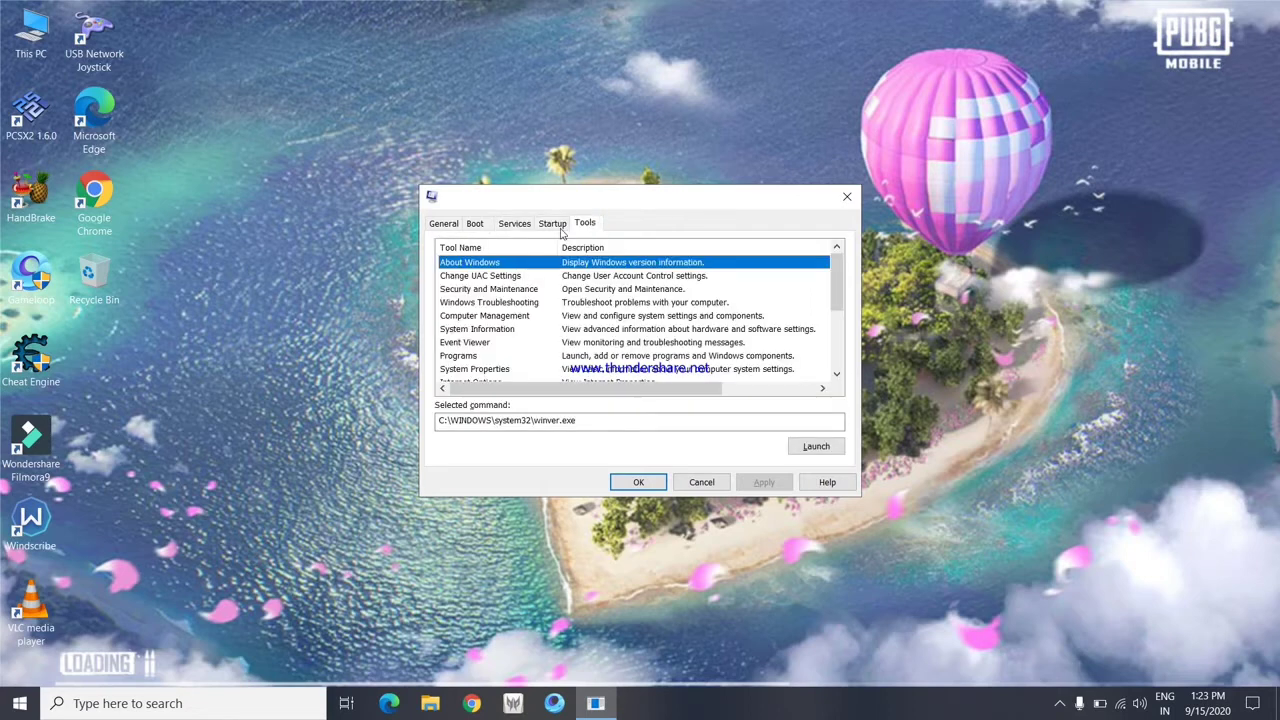
Set the number of processors to 8 in the advanced boot options for Windows 10 and apply the change.
click(480, 225)
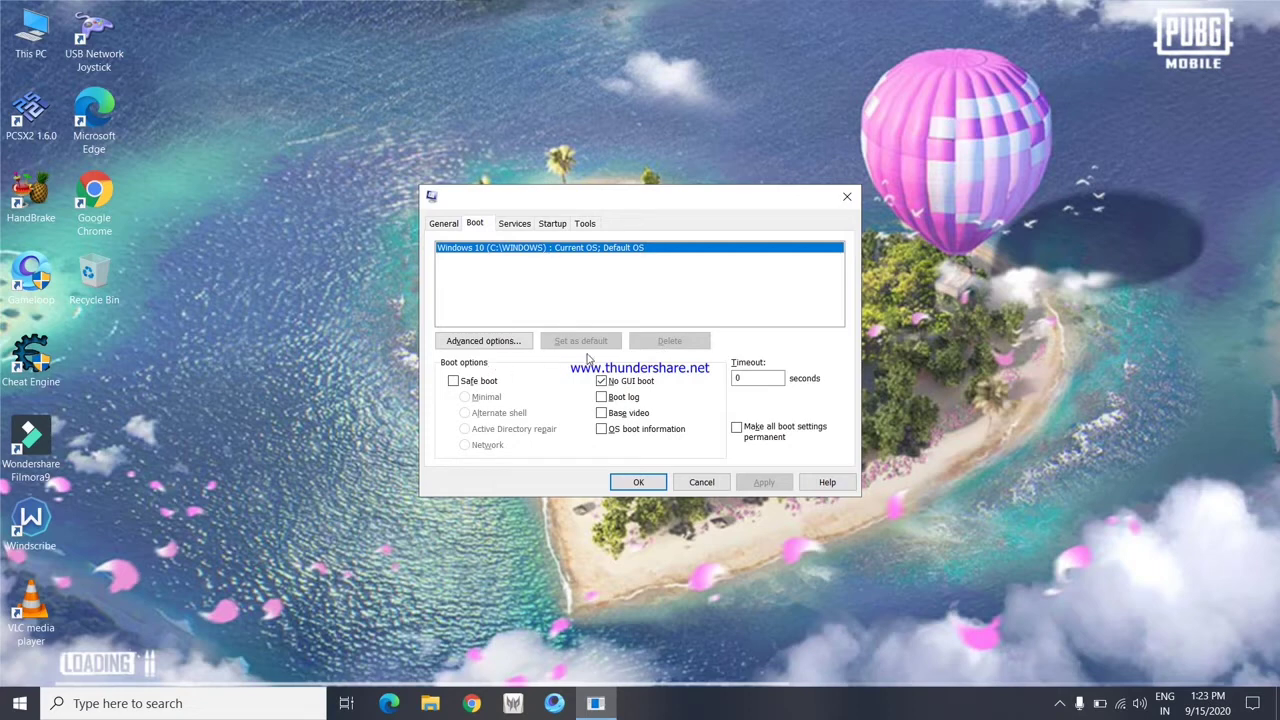
click(494, 344)
click(575, 245)
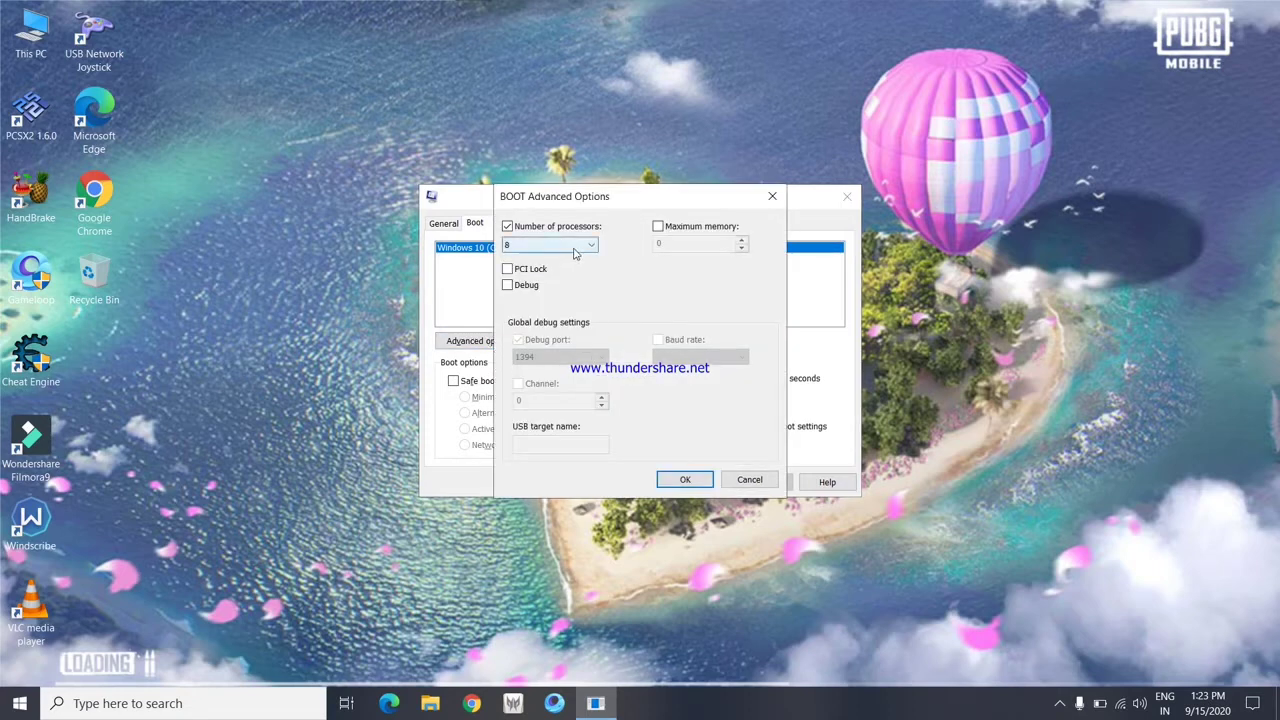
click(574, 257)
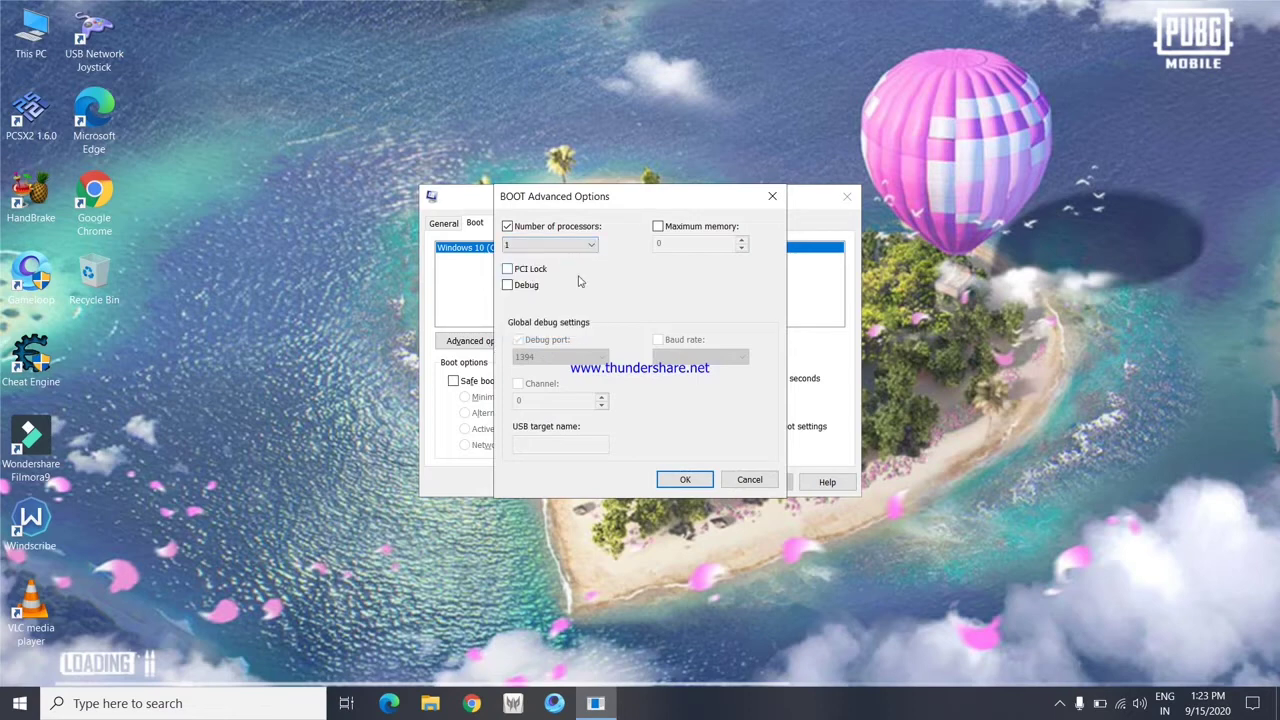
click(532, 249)
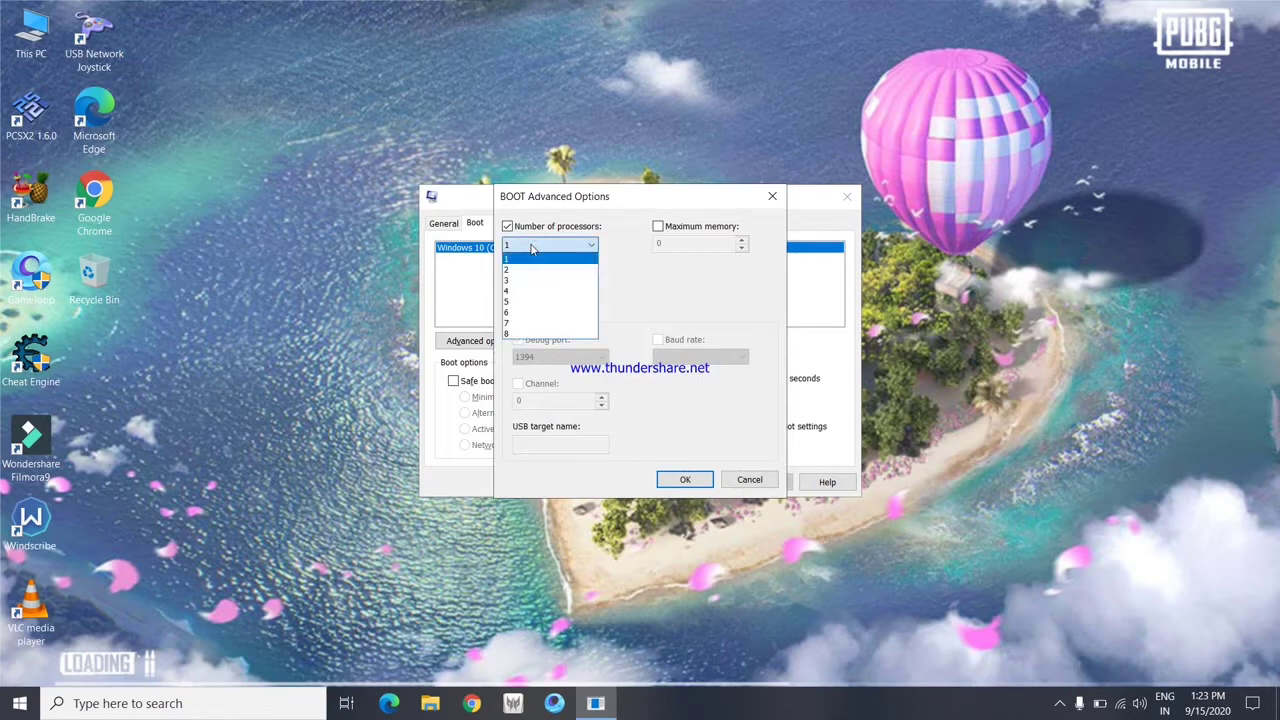
click(571, 336)
click(683, 480)
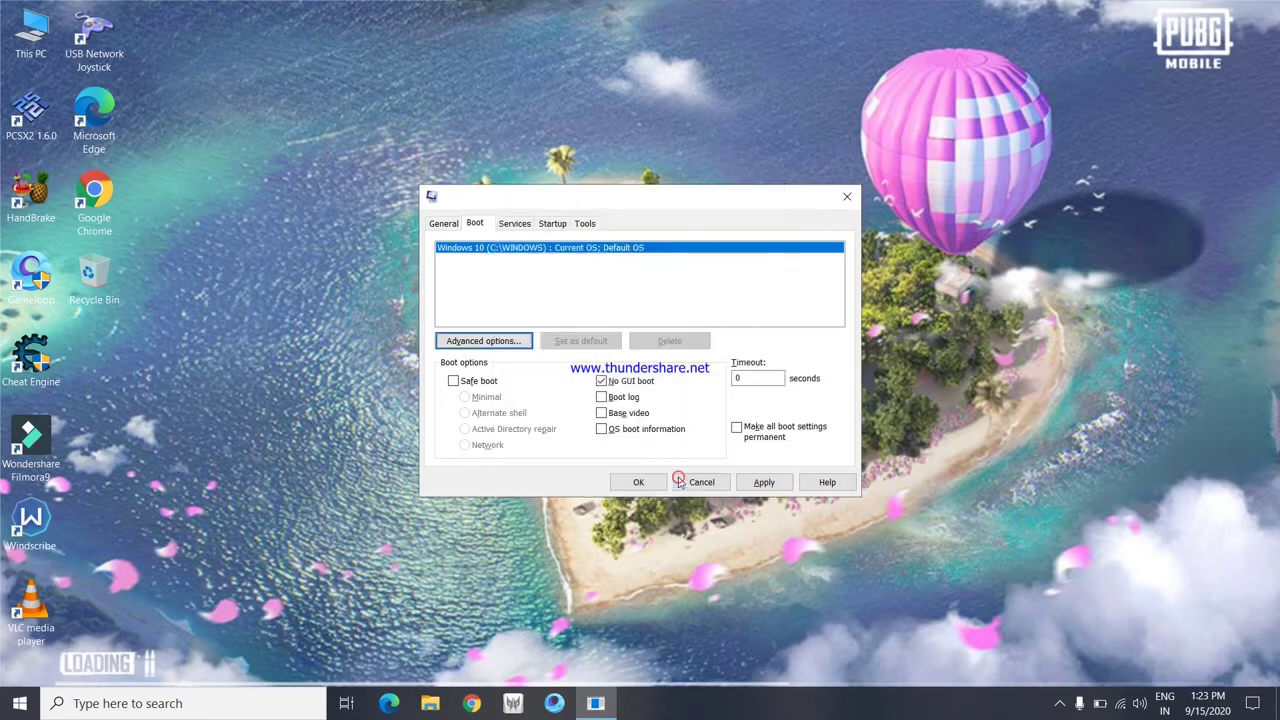
click(782, 484)
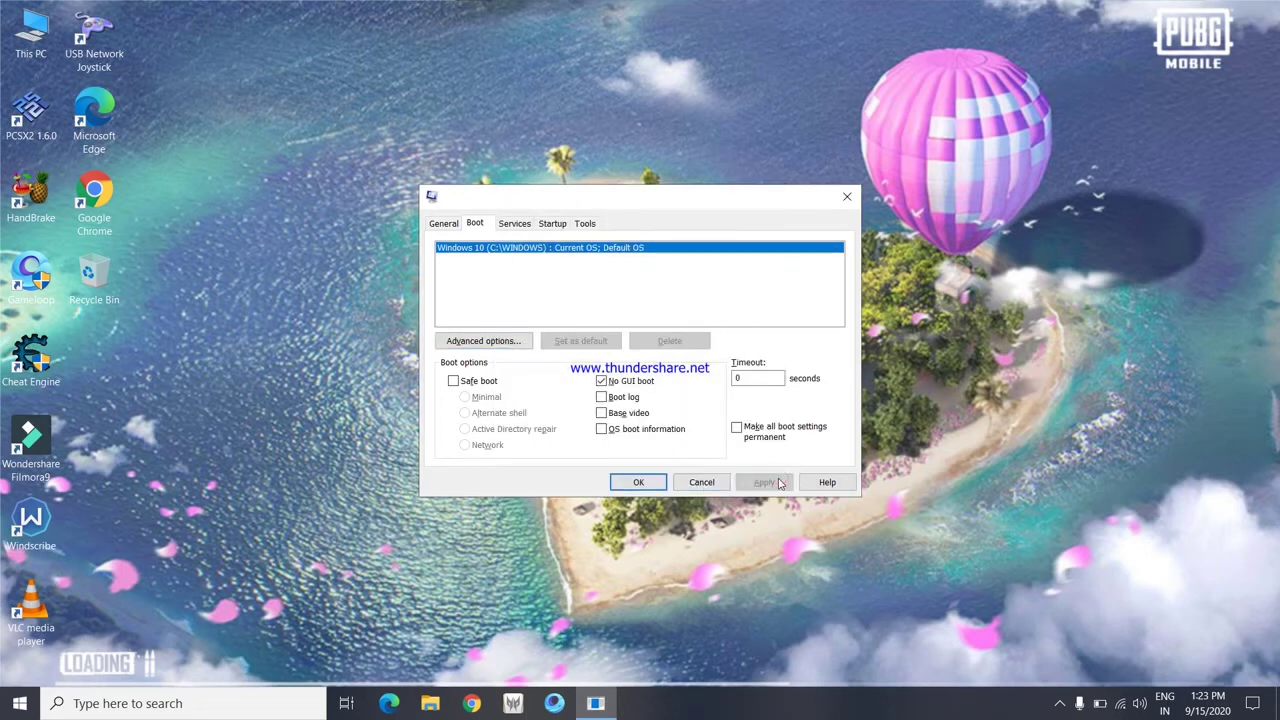
Confirm the System Configuration changes, exit without restarting the computer, and refresh the desktop.
click(632, 481)
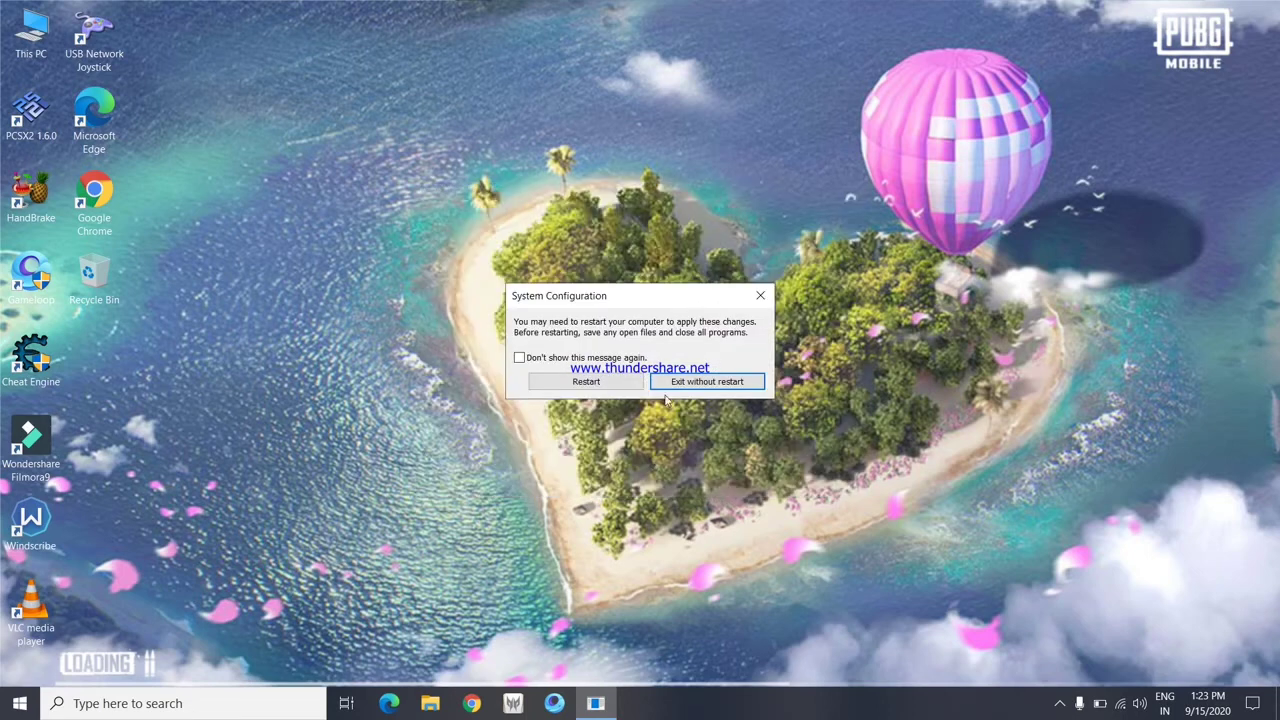
click(698, 385)
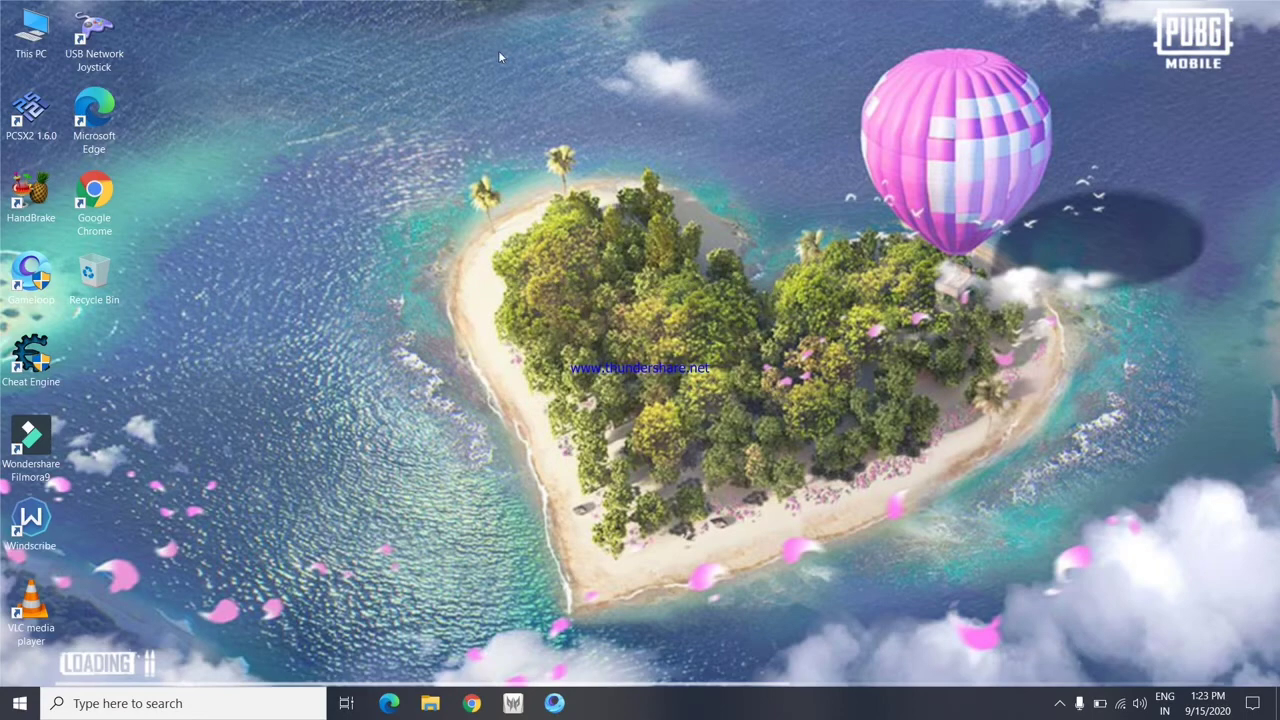
right_click(345, 46)
click(434, 92)
click(1060, 703)
click(588, 306)
Open the advanced system settings from the properties of This PC.
double_click(13, 28)
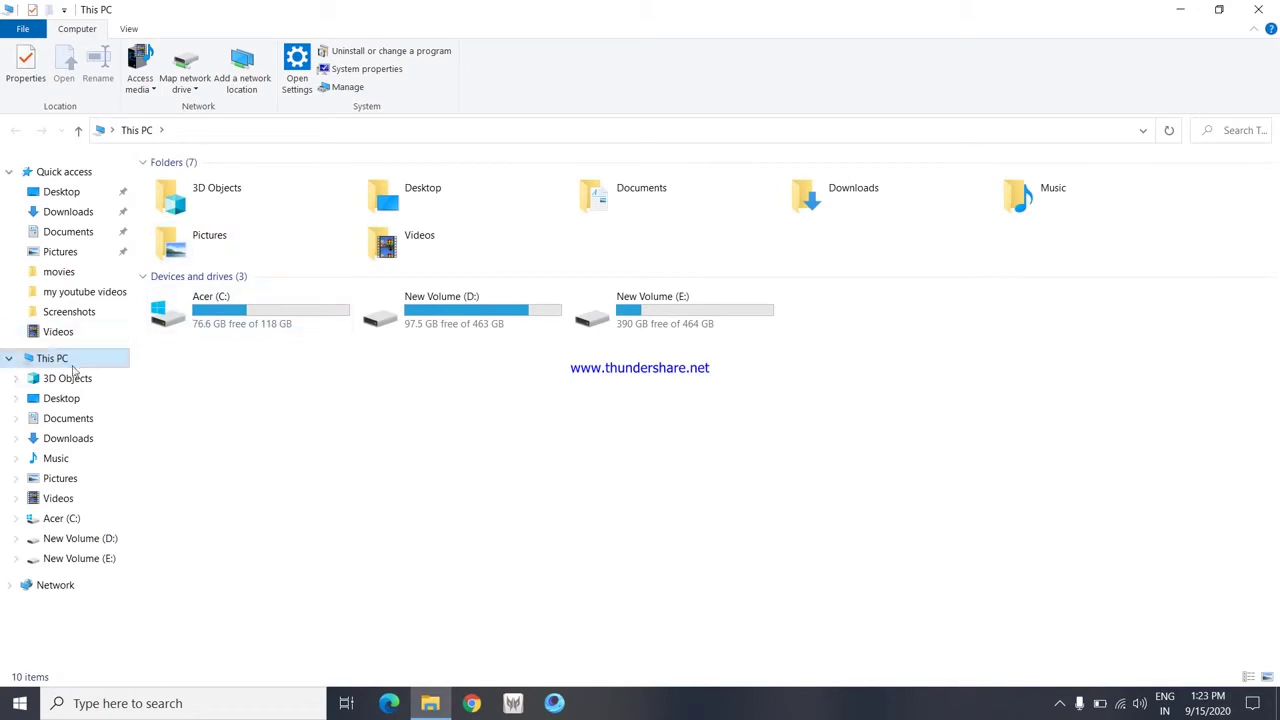
right_click(66, 355)
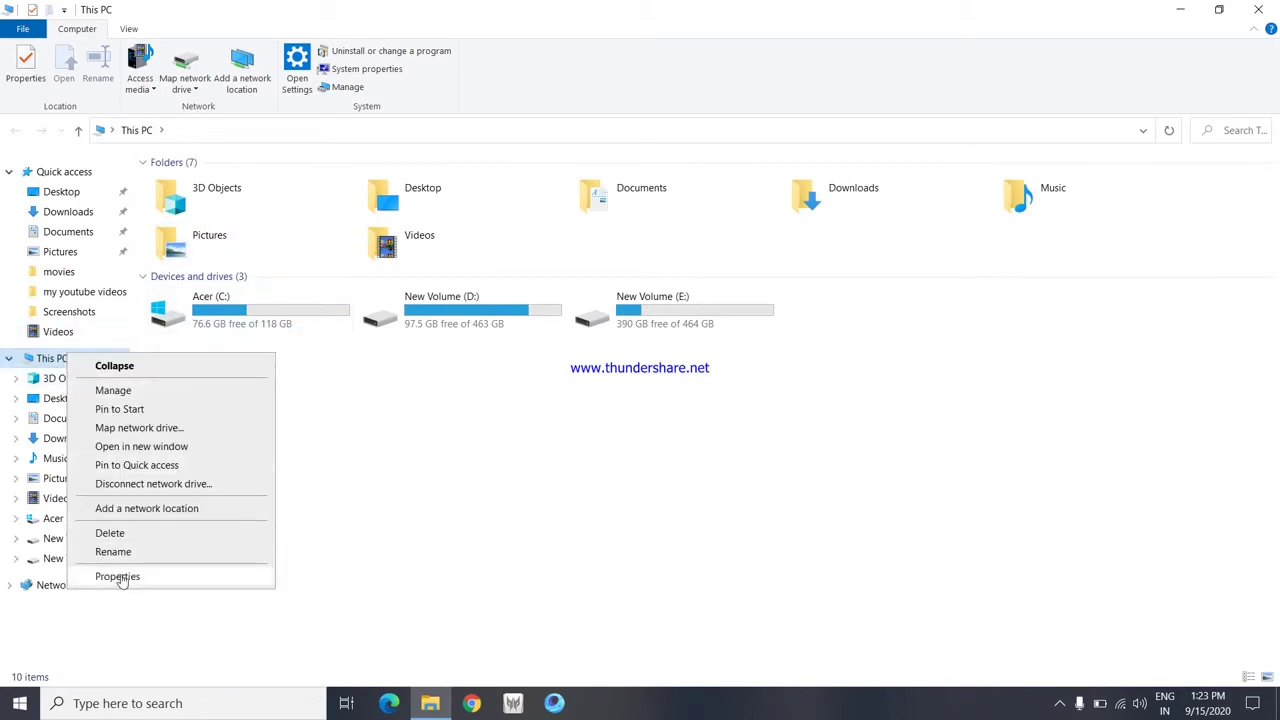
click(117, 577)
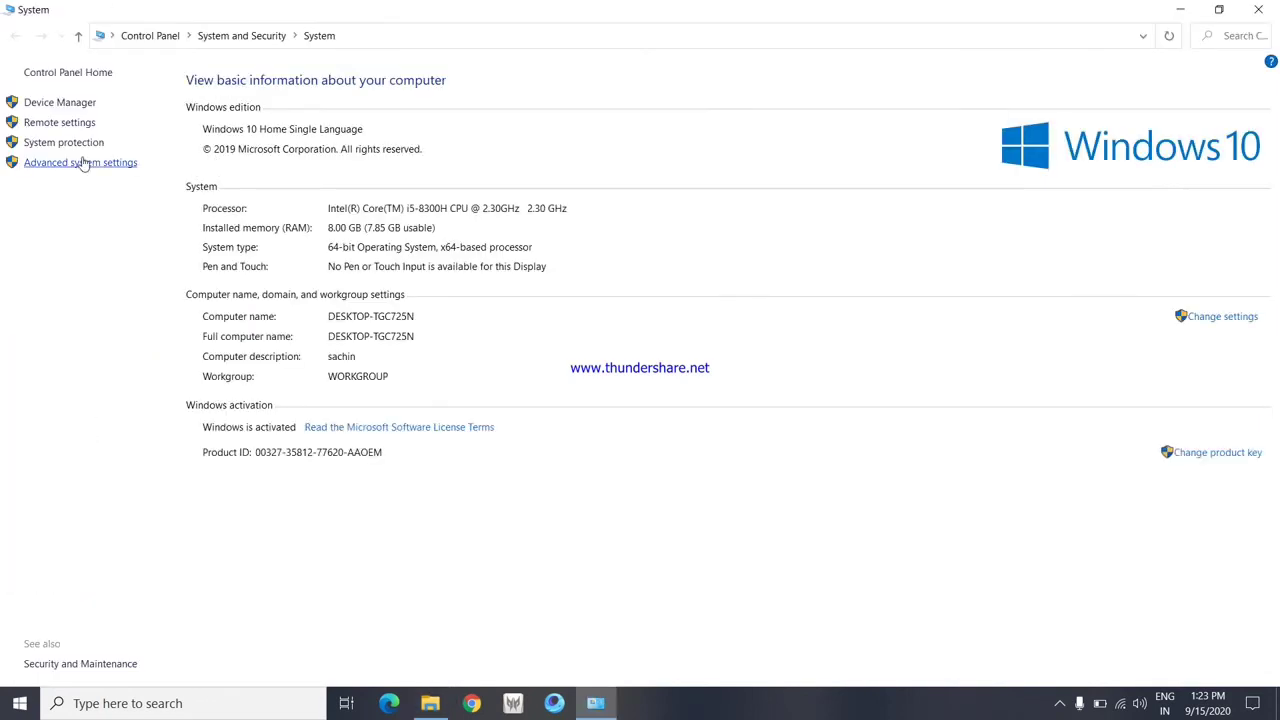
click(85, 164)
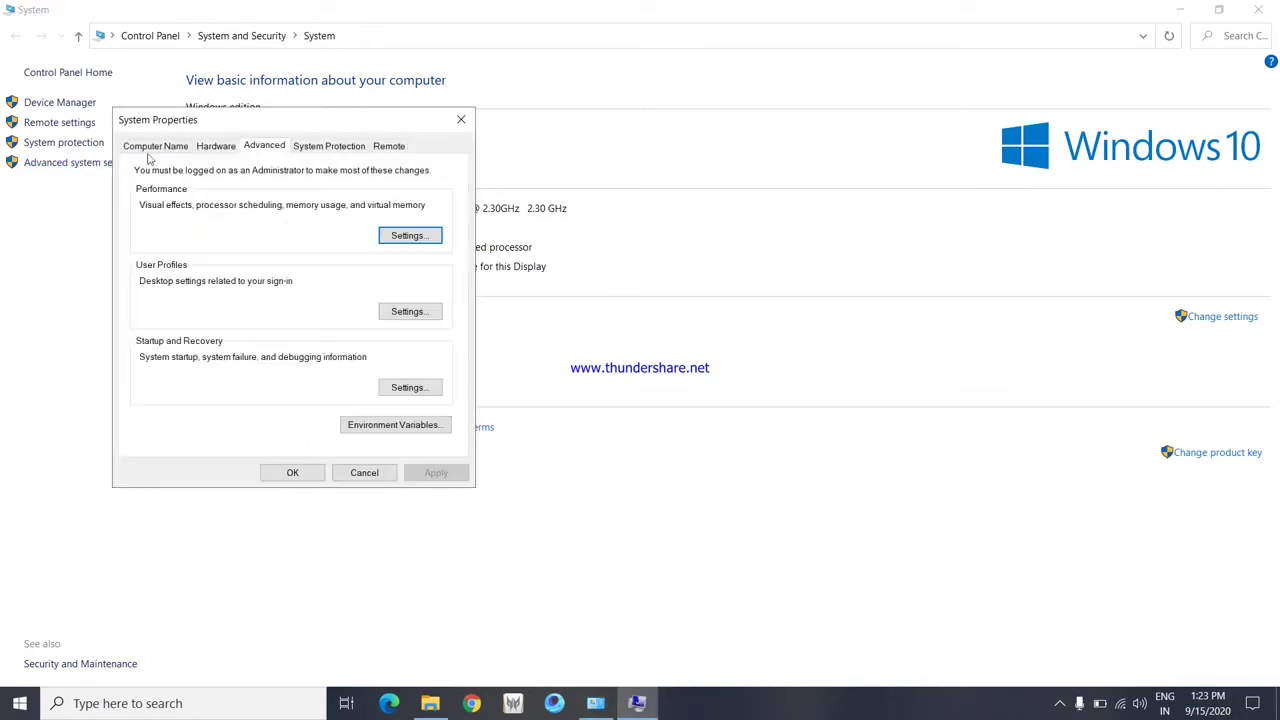
Look through the hardware, advanced, system protection, remote and computer name sections of System Properties.
click(215, 146)
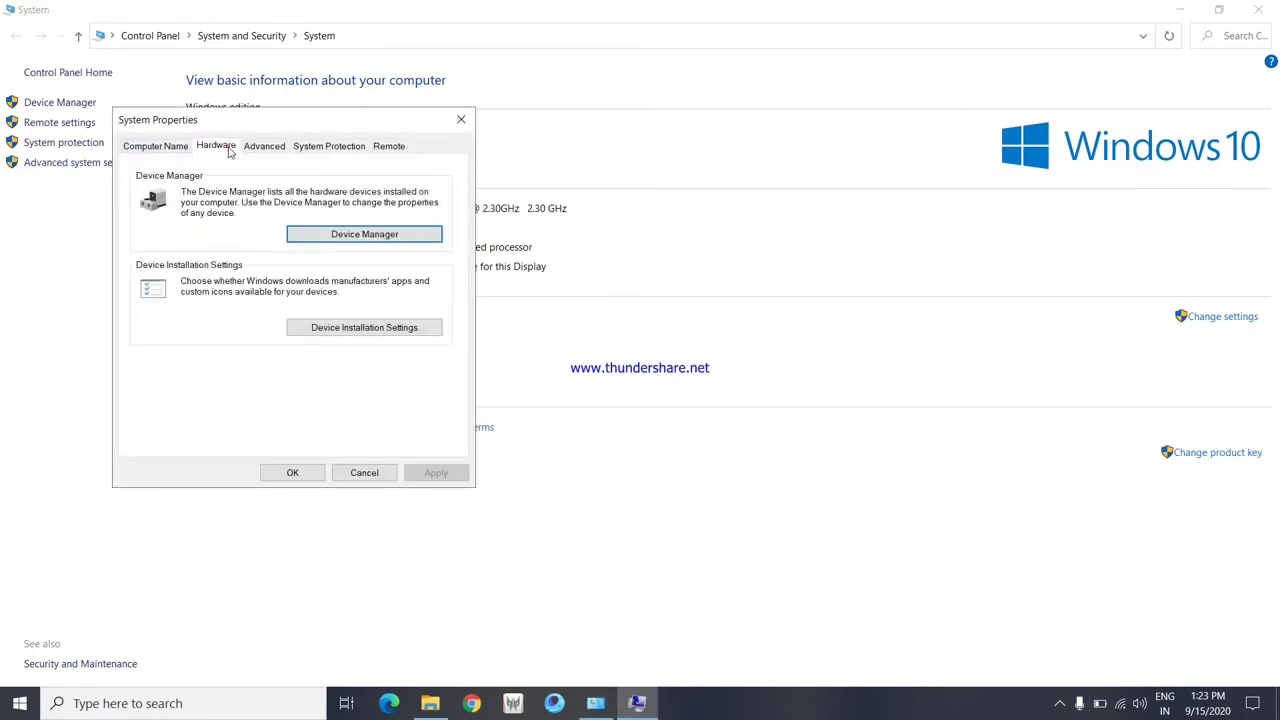
click(260, 146)
click(332, 146)
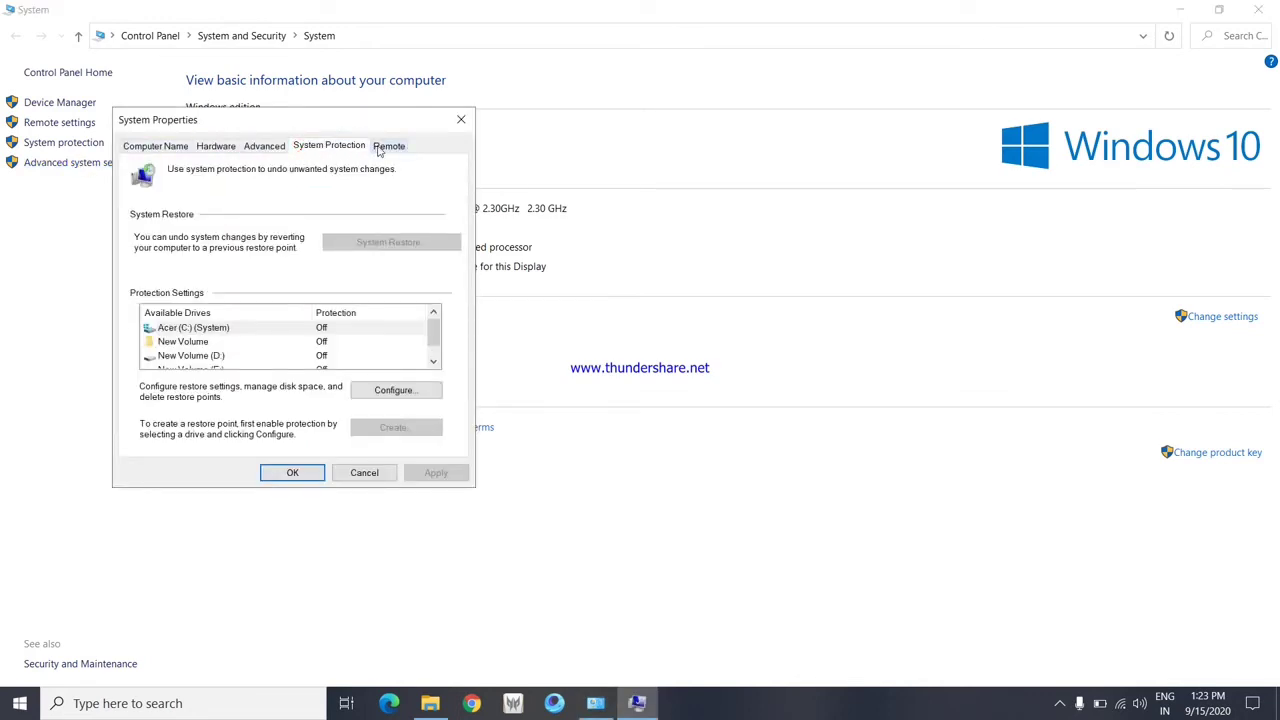
click(384, 146)
click(152, 146)
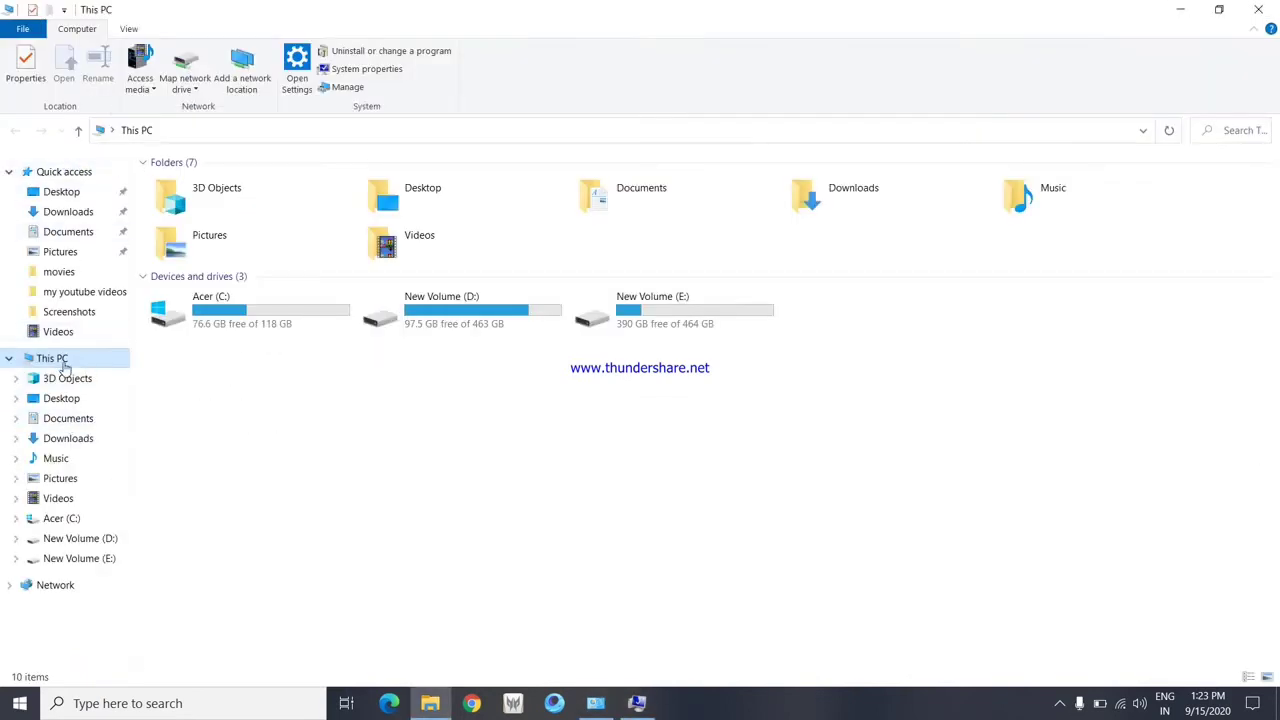
right_click(63, 362)
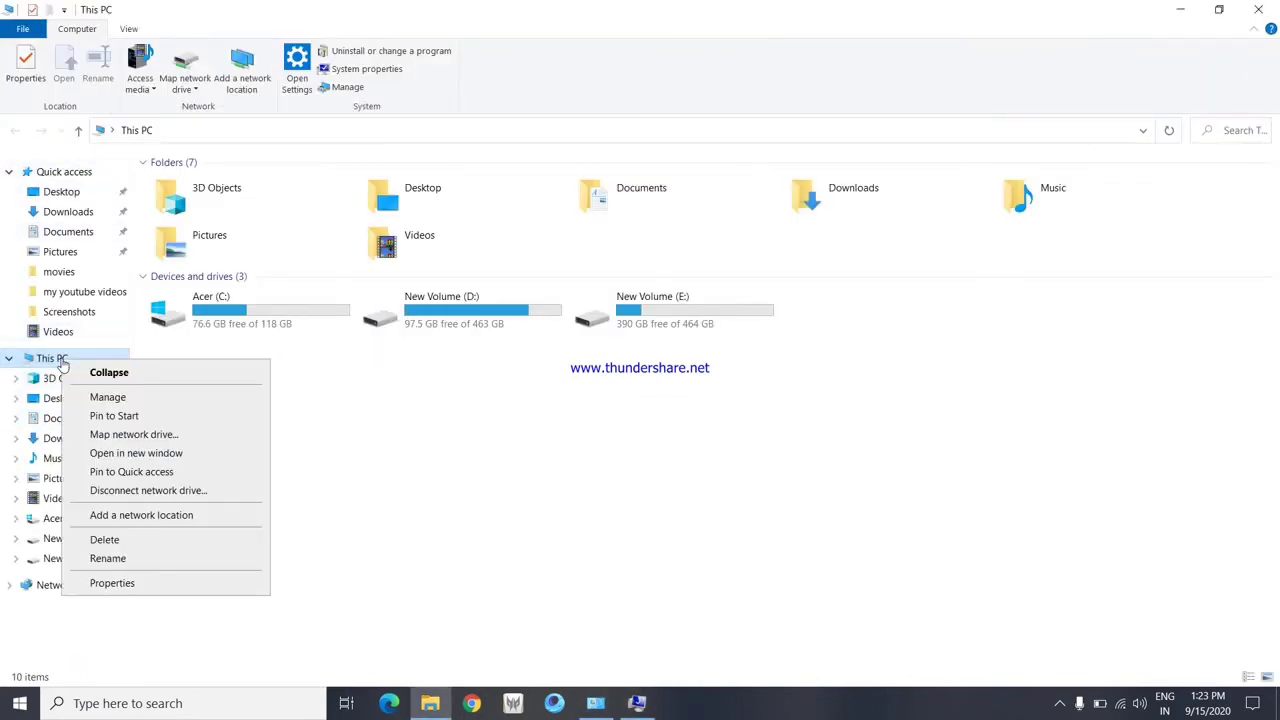
click(636, 706)
click(209, 147)
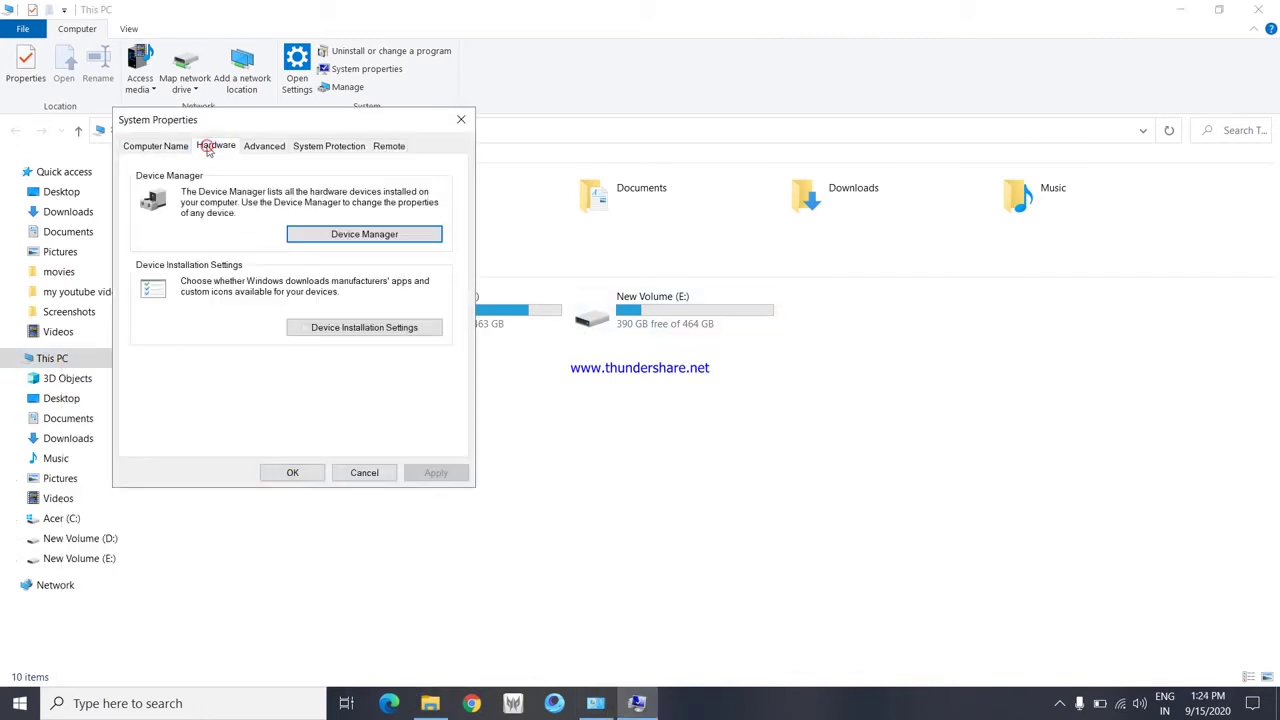
Open the advanced performance options that cover processor scheduling and virtual memory.
click(264, 147)
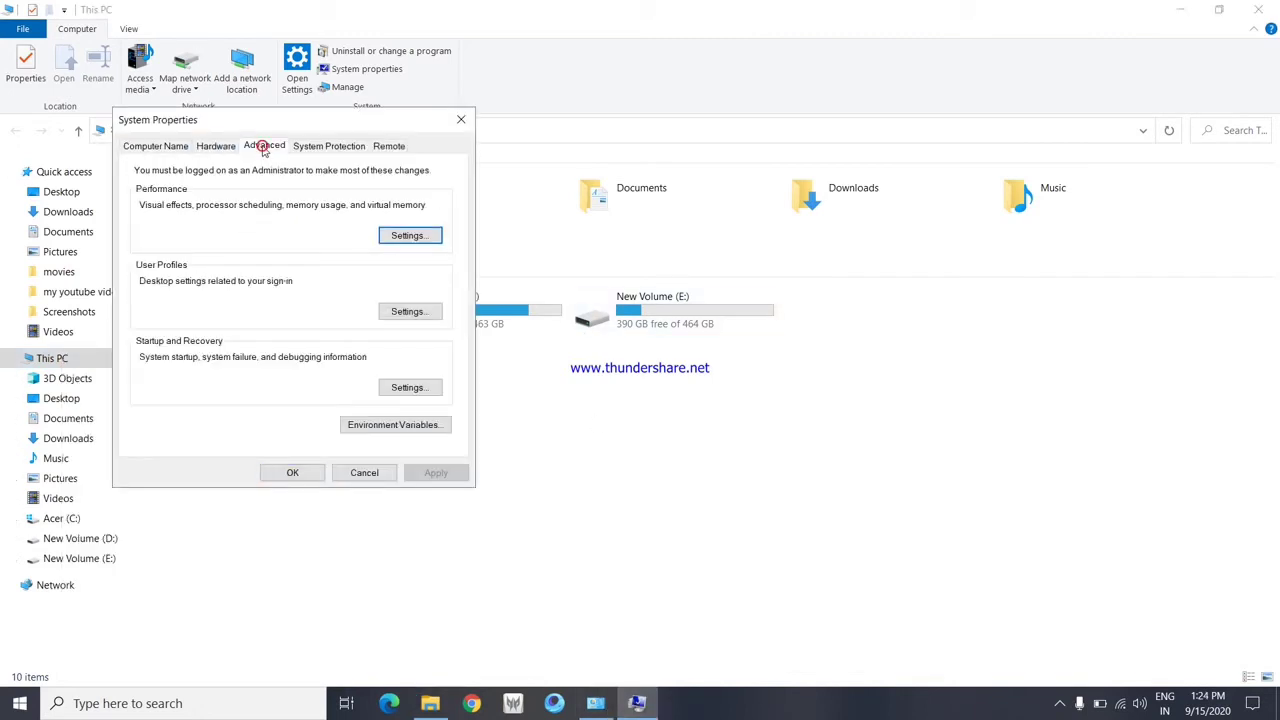
click(409, 235)
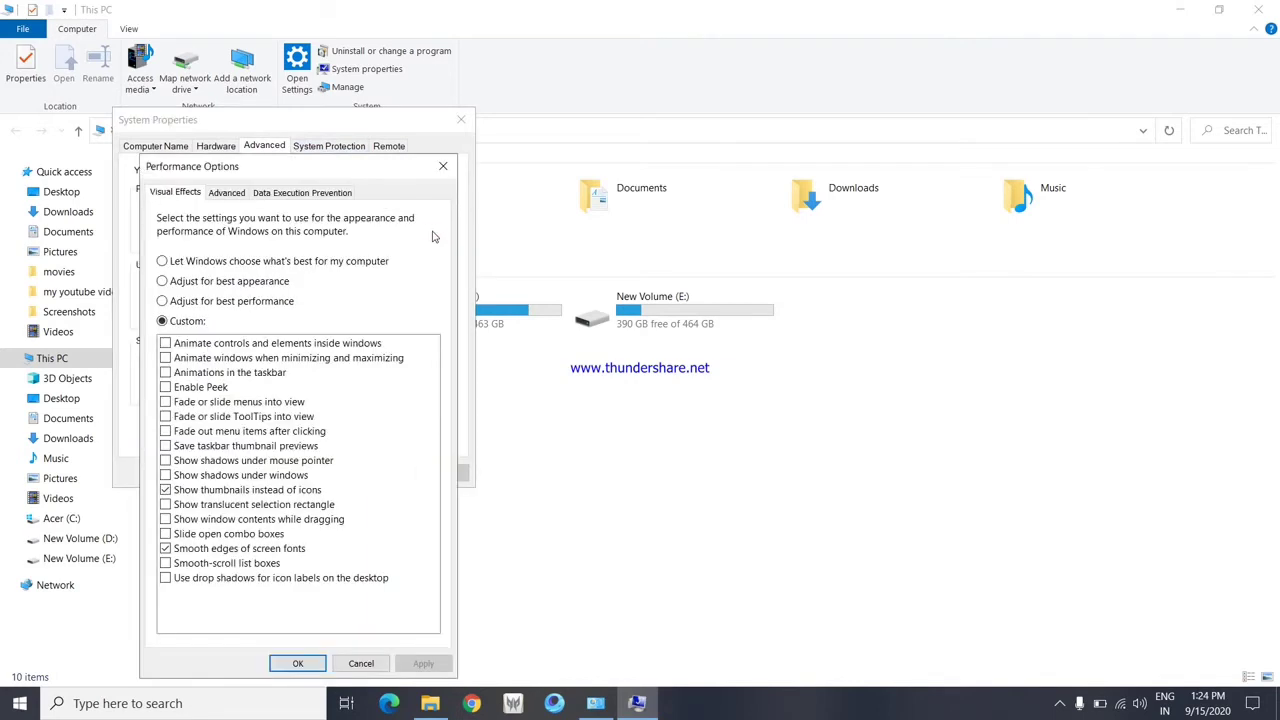
click(226, 193)
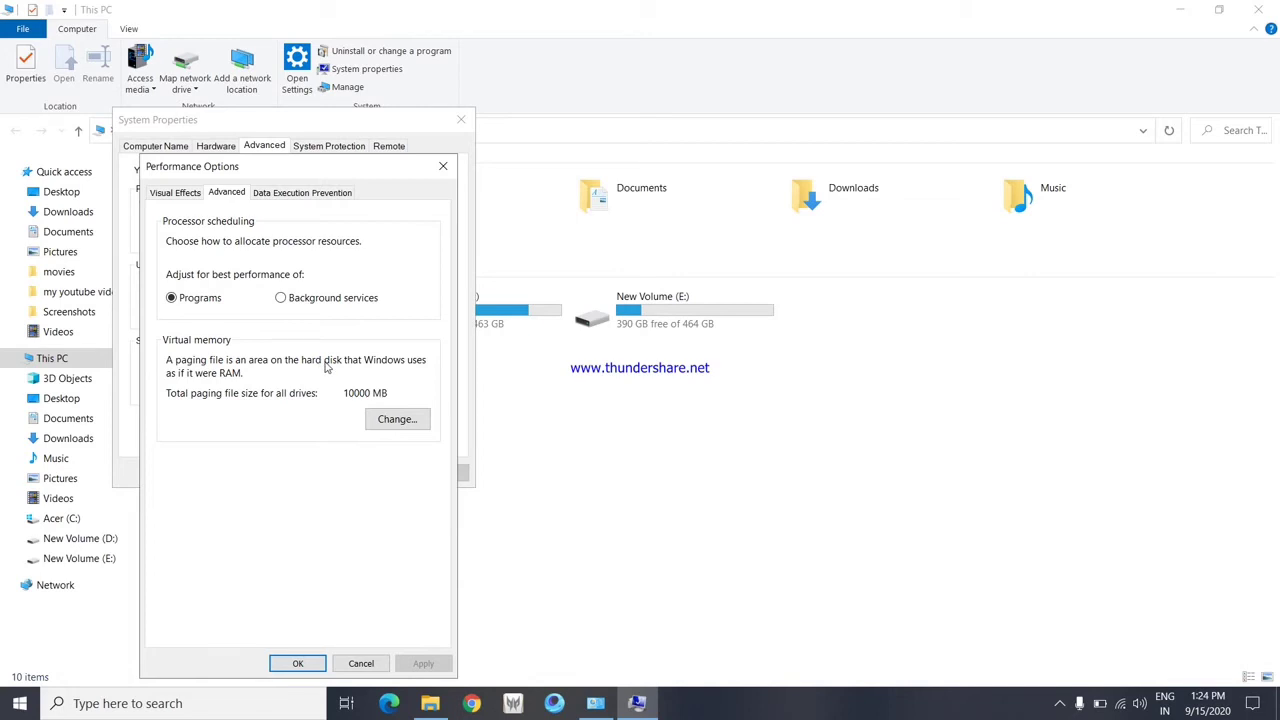
Turn on automatic paging file size management for all drives in the virtual memory settings.
click(405, 425)
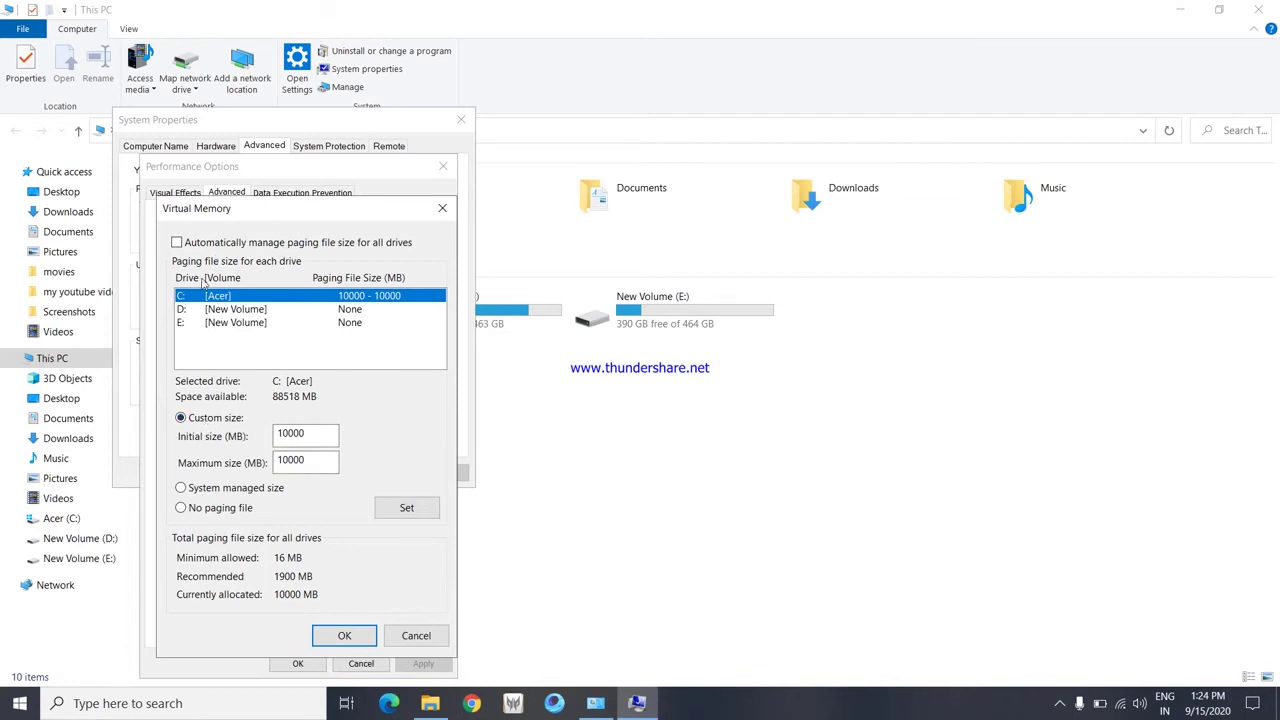
click(178, 243)
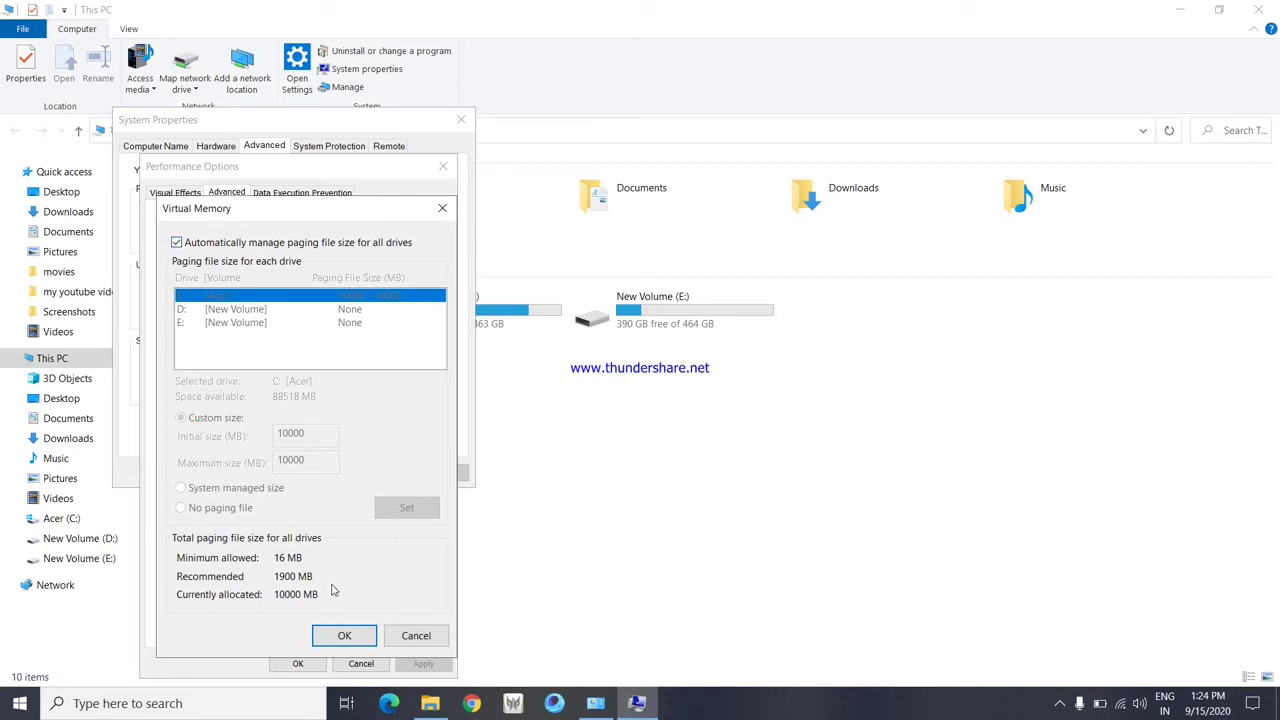
click(336, 637)
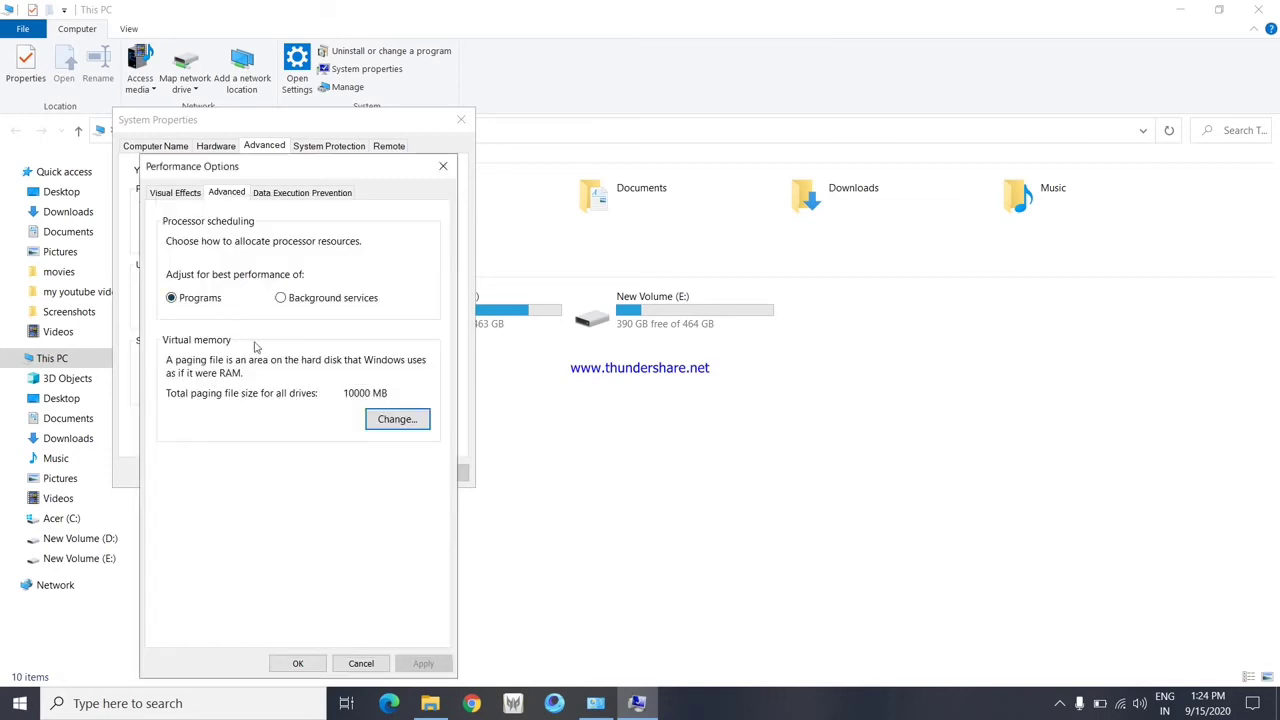
Turn off automatic paging file management, using a custom 10000 MB initial and maximum size on drive C:, and close the performance and system dialogs.
click(390, 416)
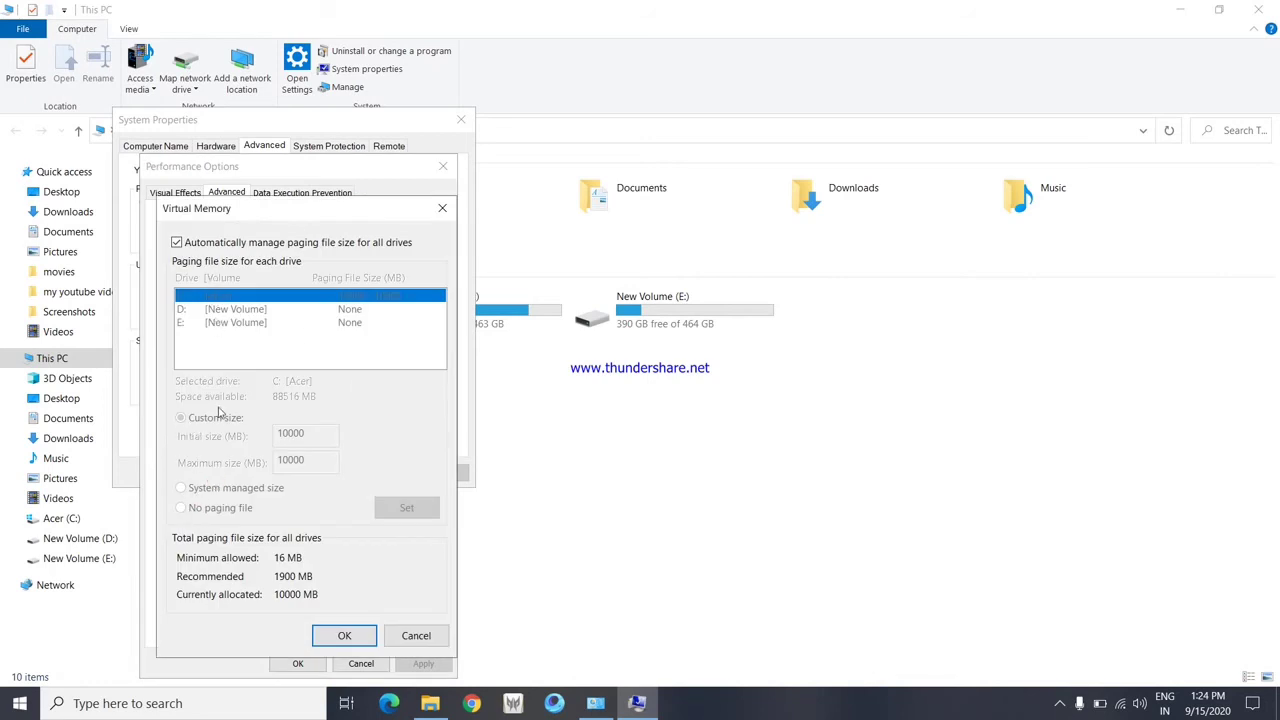
click(192, 244)
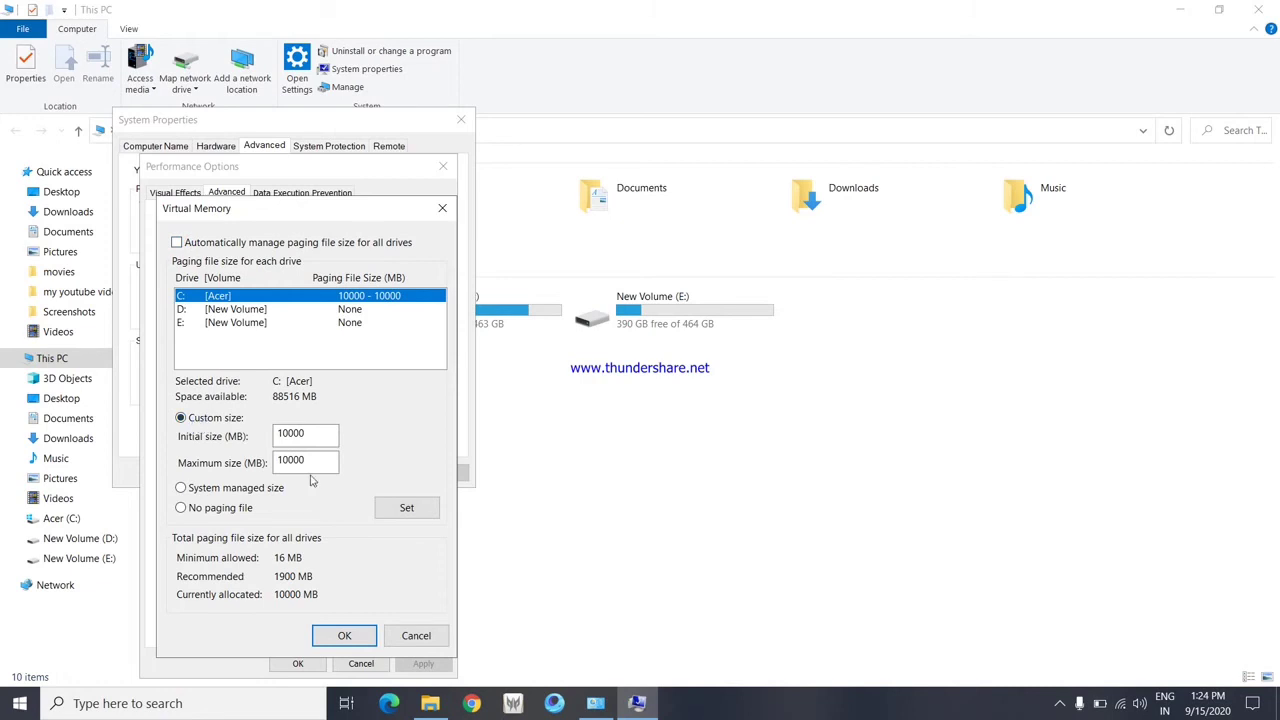
click(322, 435)
click(345, 636)
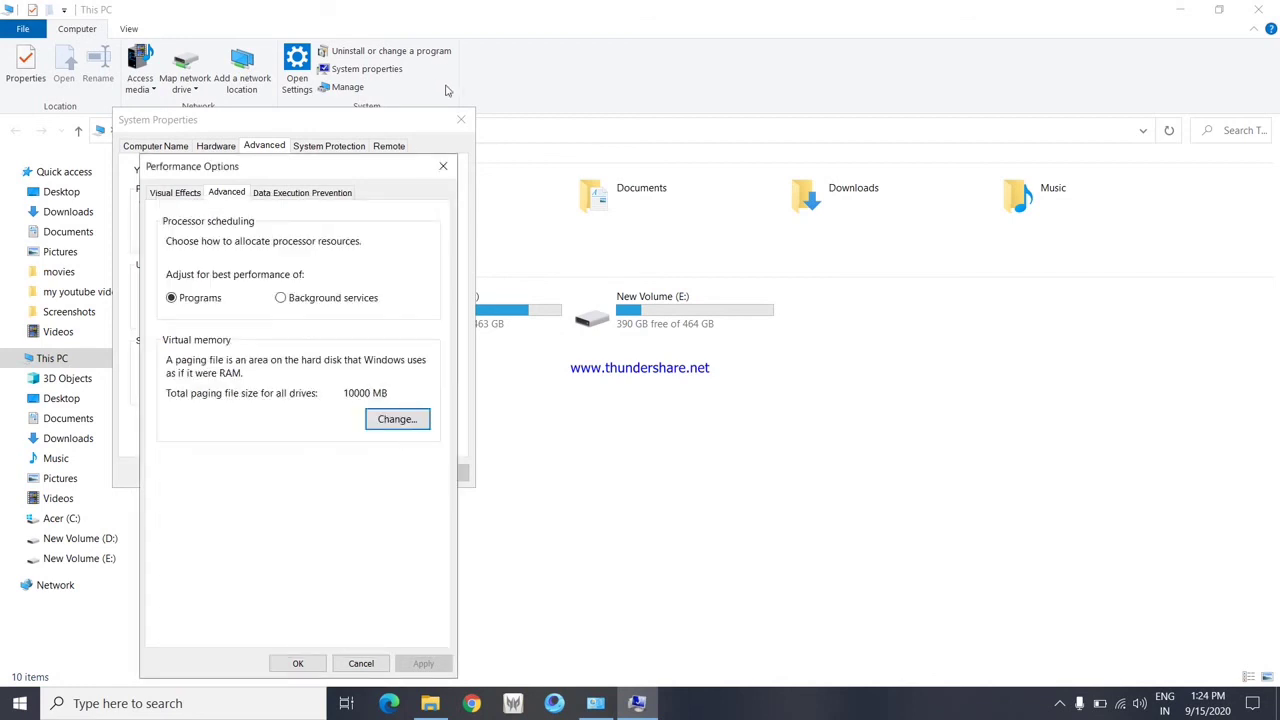
click(442, 168)
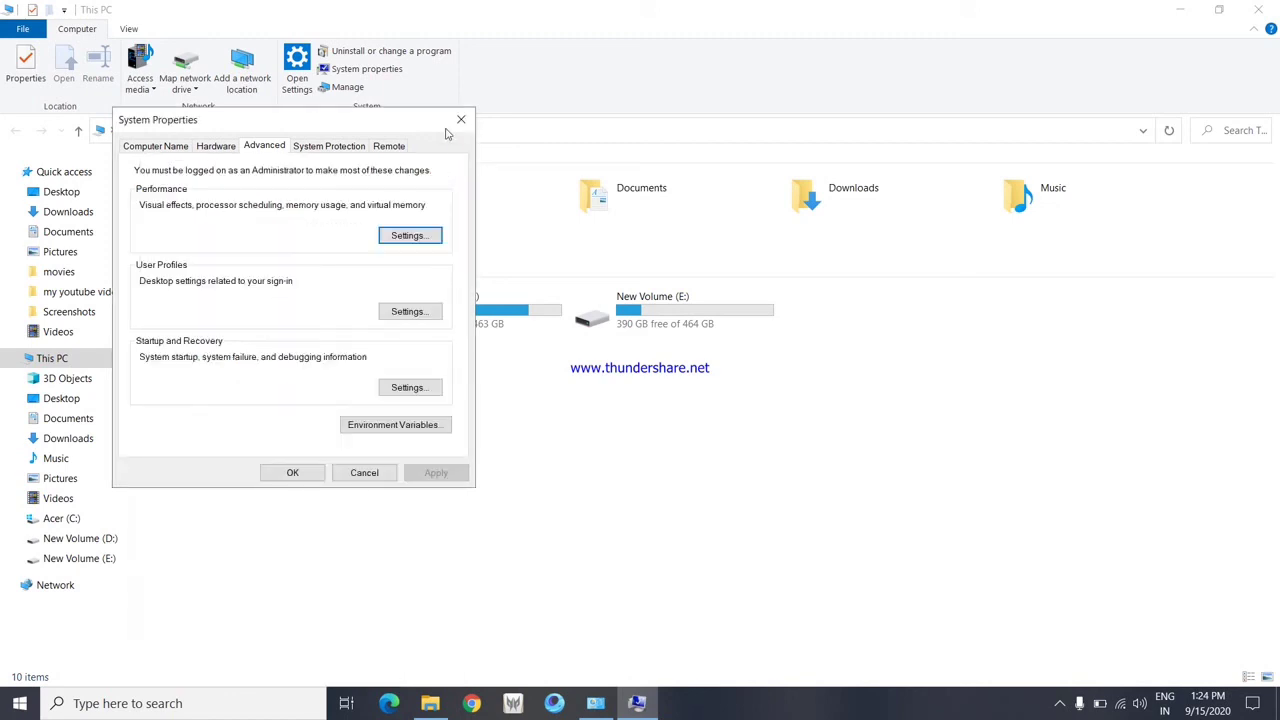
click(460, 119)
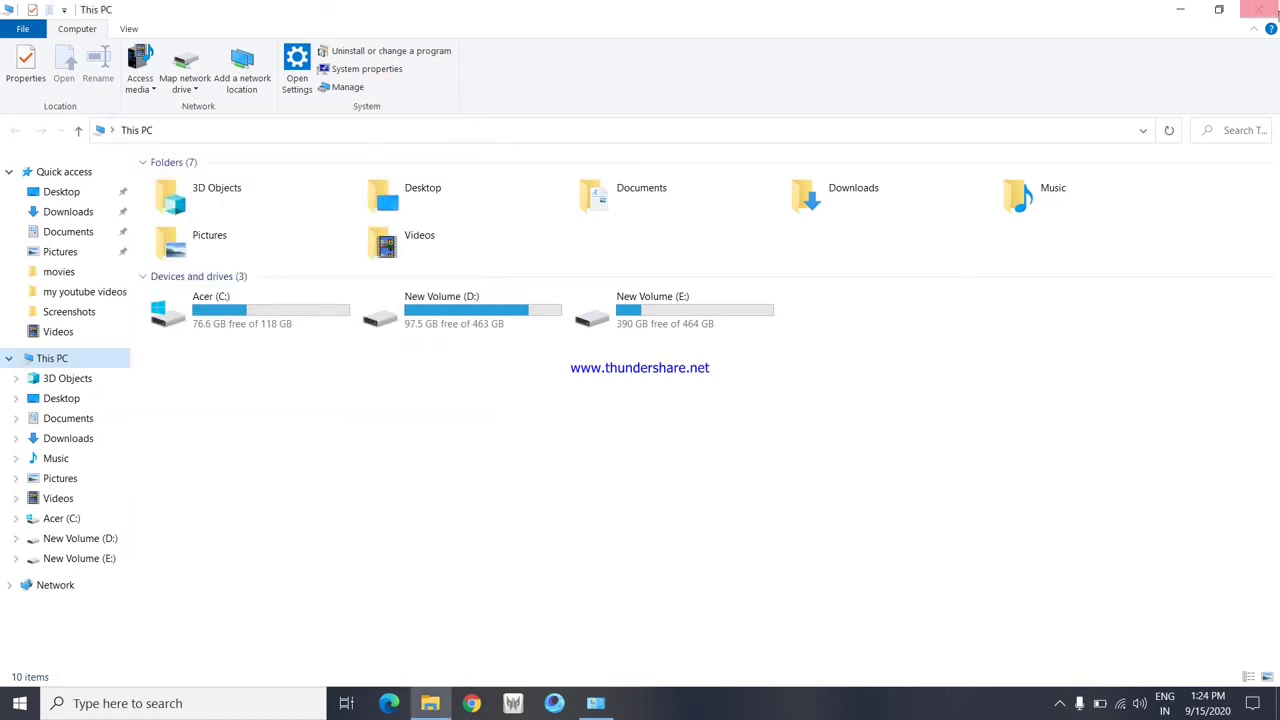